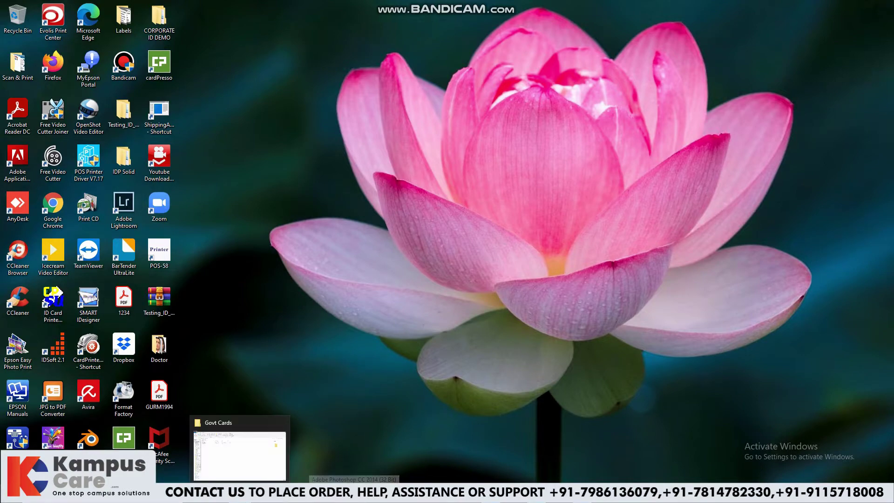
Step: Bring the Govt Cards File Explorer window, listing two PDFs, to the front
{"action": "left_click", "coordinate": [240, 447]}
Step: Open the GURM1994 PDF with Adobe Photoshop from its right-click menu
{"action": "left_click", "coordinate": [102, 124]}
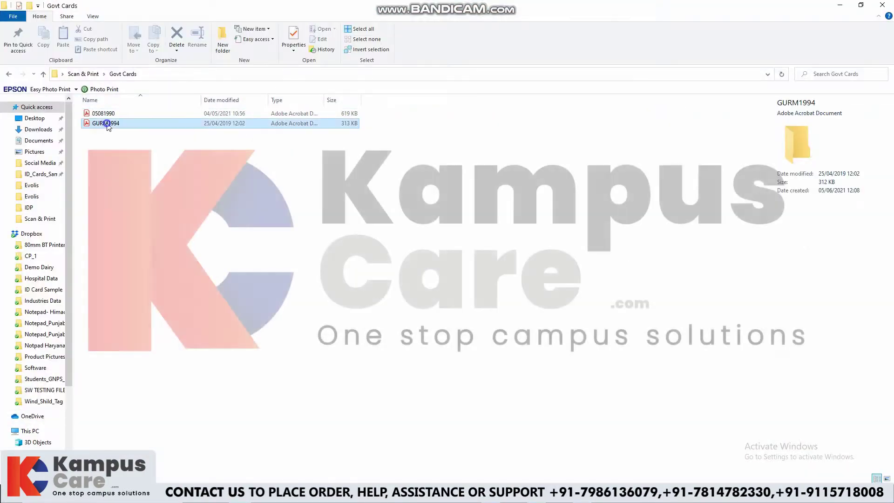
{"action": "right_click", "coordinate": [103, 124]}
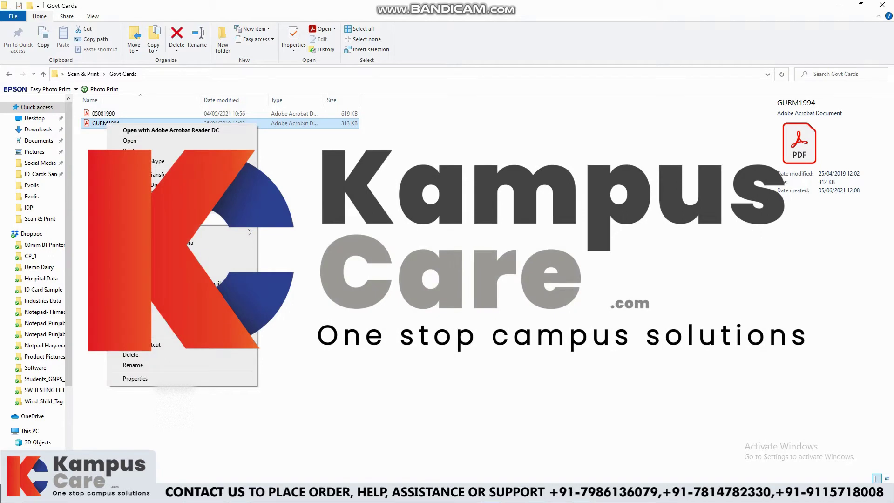
{"action": "mouse_move", "coordinate": [147, 231]}
{"action": "left_click", "coordinate": [316, 231]}
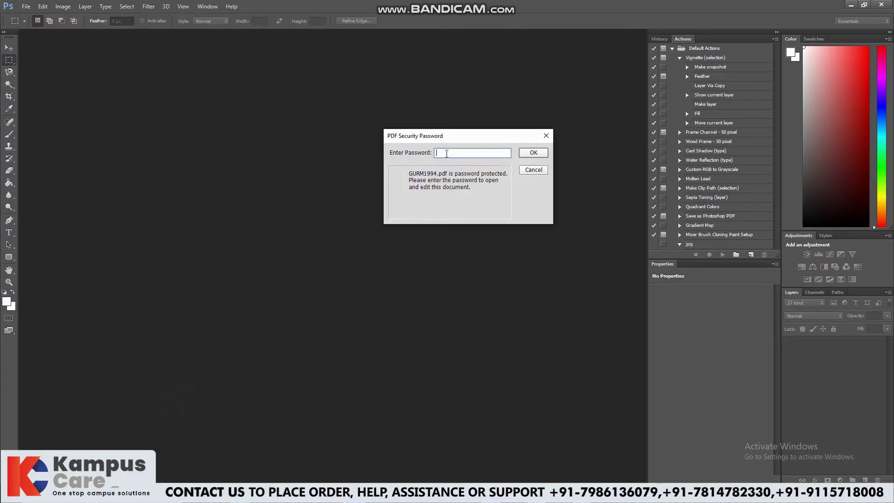
{"action": "type", "text": "*****"}
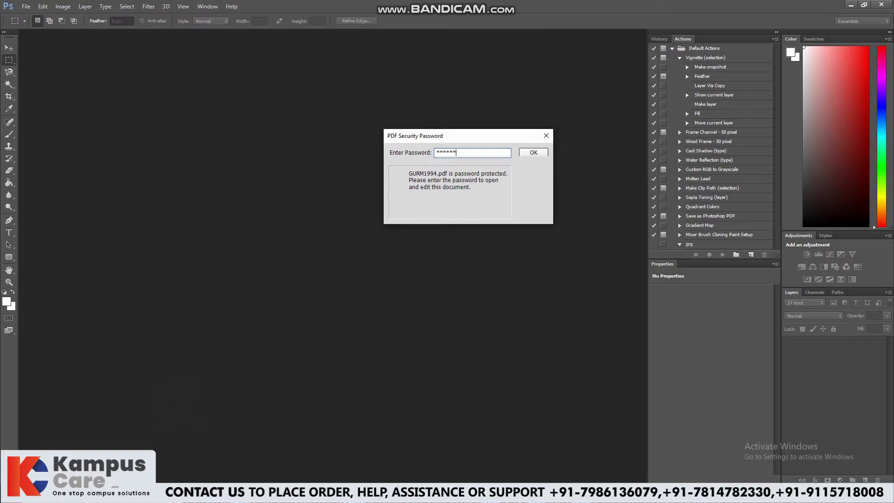
{"action": "key", "text": "Return"}
{"action": "left_click", "coordinate": [560, 296]}
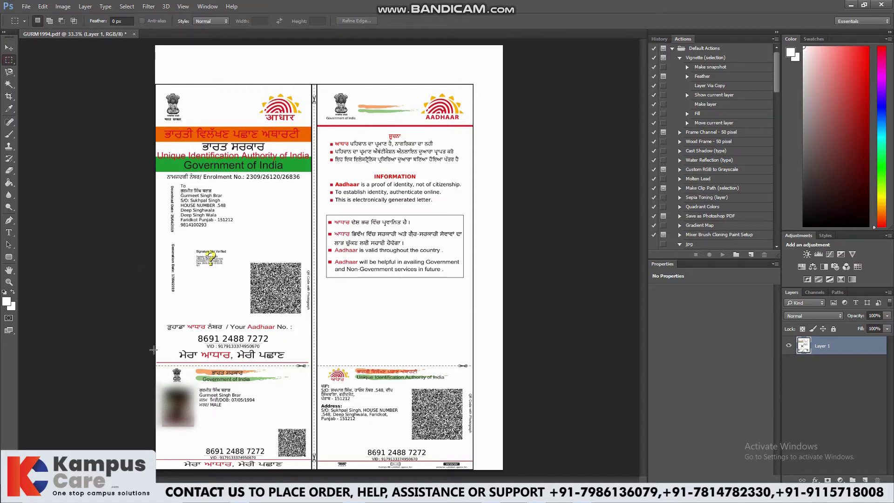
Step: Select the front Aadhaar card and create a new 86 × 54 mm document
{"action": "left_click_drag", "start_coordinate": [160, 369], "coordinate": [310, 474]}
{"action": "key", "text": "ctrl+n"}
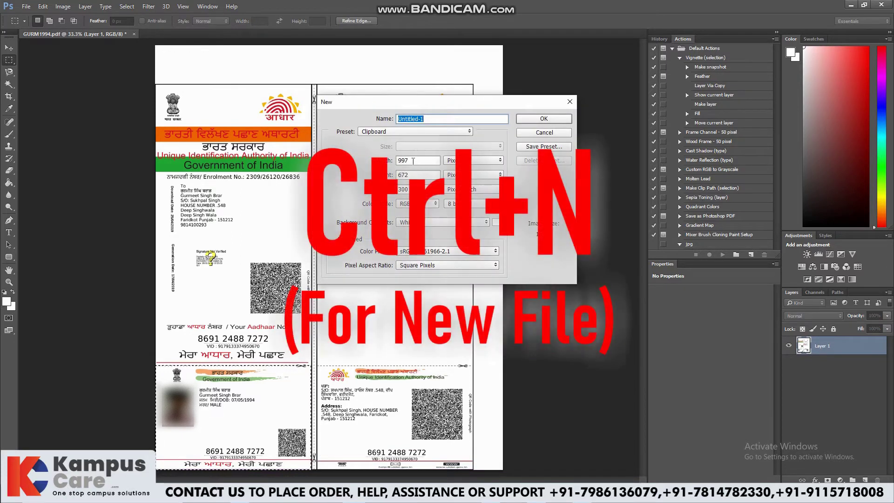
{"action": "left_click", "coordinate": [474, 160]}
{"action": "left_click", "coordinate": [461, 188]}
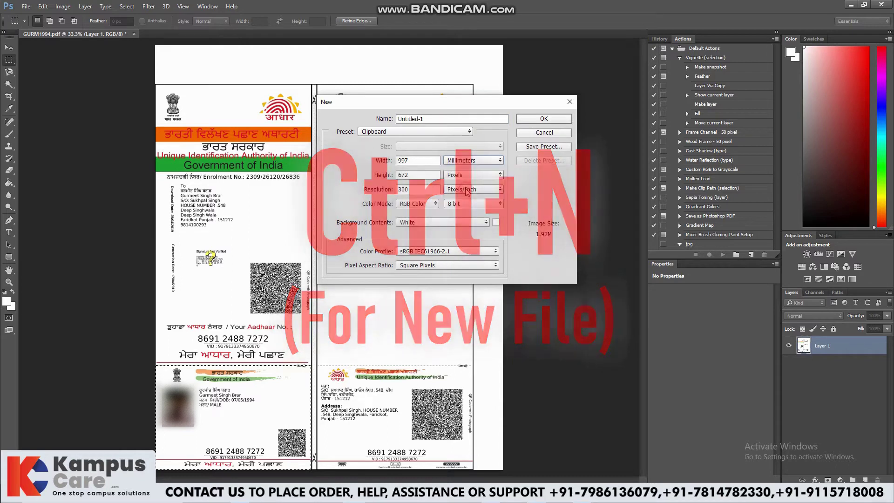
{"action": "double_click", "coordinate": [422, 161]}
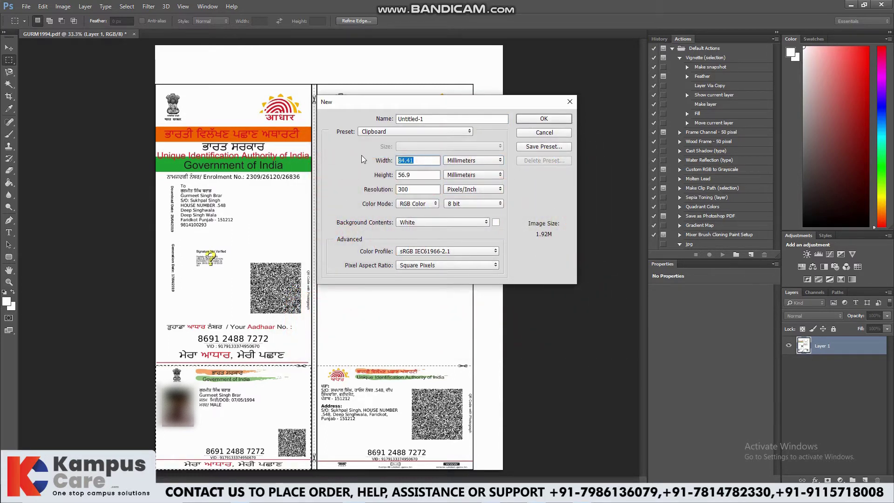
{"action": "type", "text": "86"}
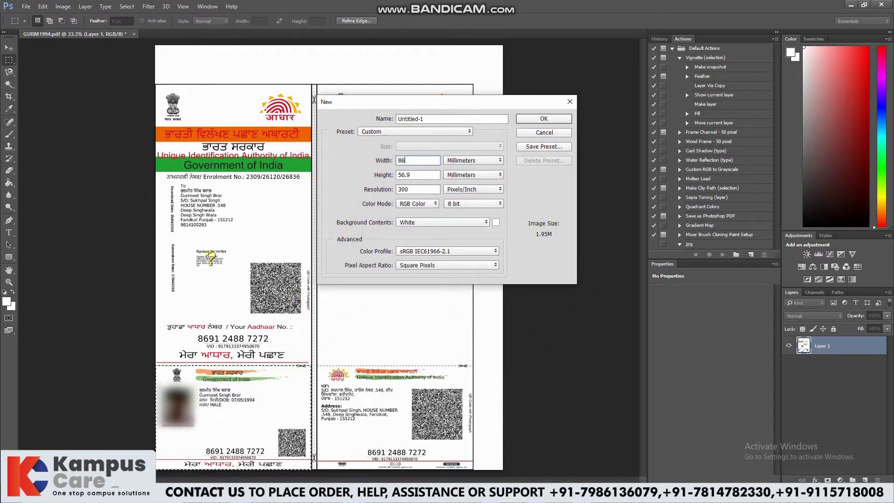
{"action": "key", "text": "Tab"}
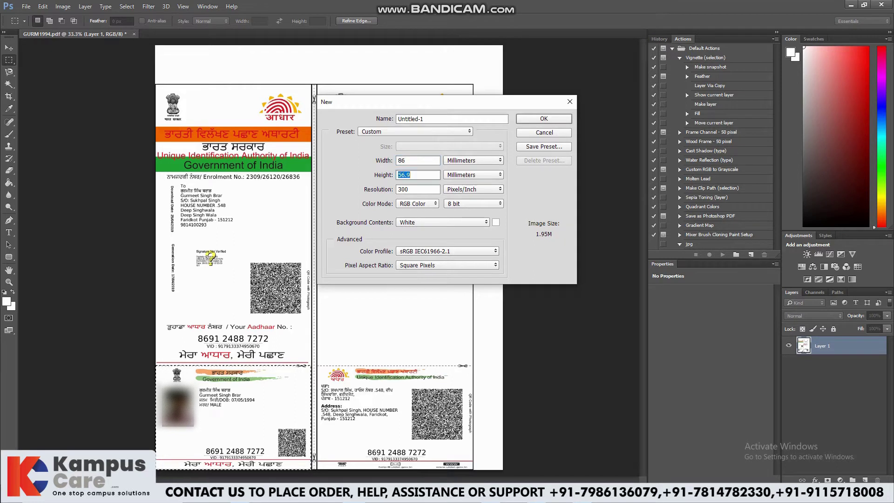
{"action": "type", "text": "54"}
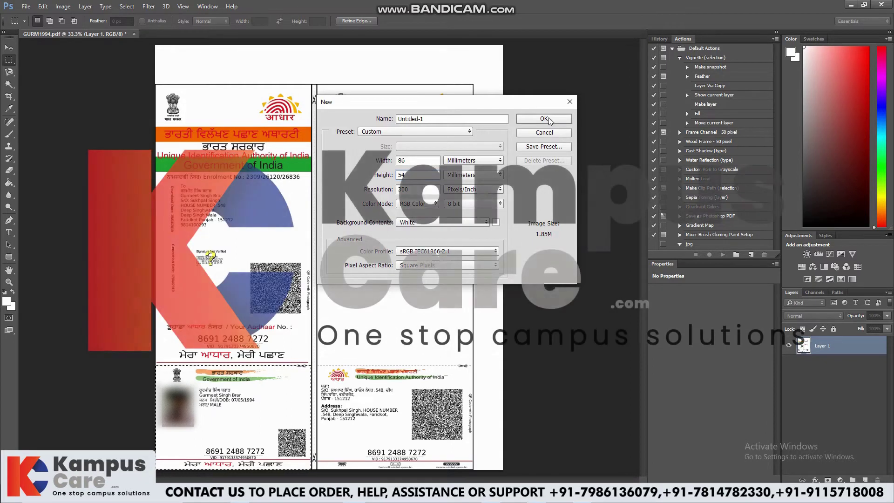
{"action": "left_click", "coordinate": [548, 119]}
{"action": "left_click", "coordinate": [105, 36]}
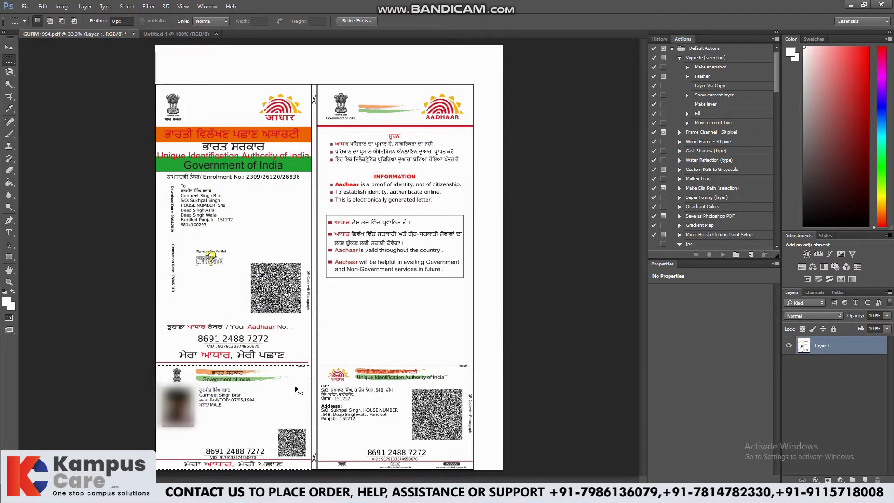
Step: Drag the selected front card into Untitled-1 and stretch it toward the canvas edges
{"action": "left_click_drag", "start_coordinate": [294, 384], "coordinate": [275, 205]}
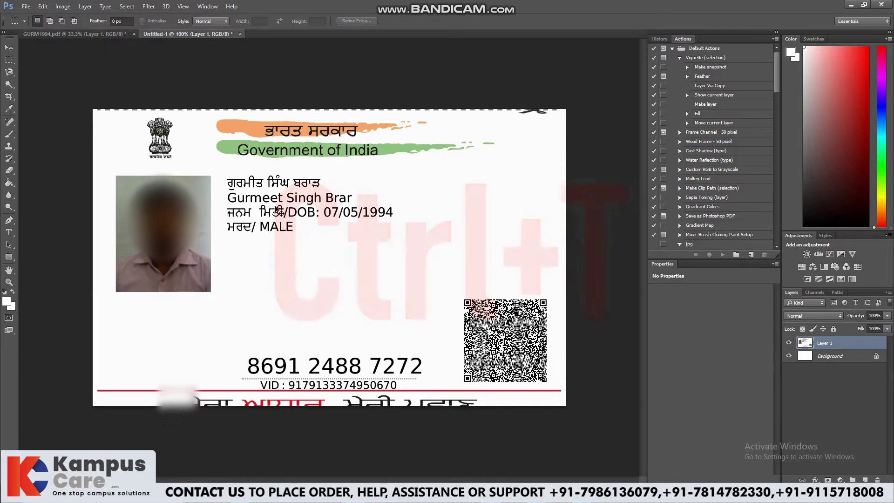
{"action": "key", "text": "ctrl+t"}
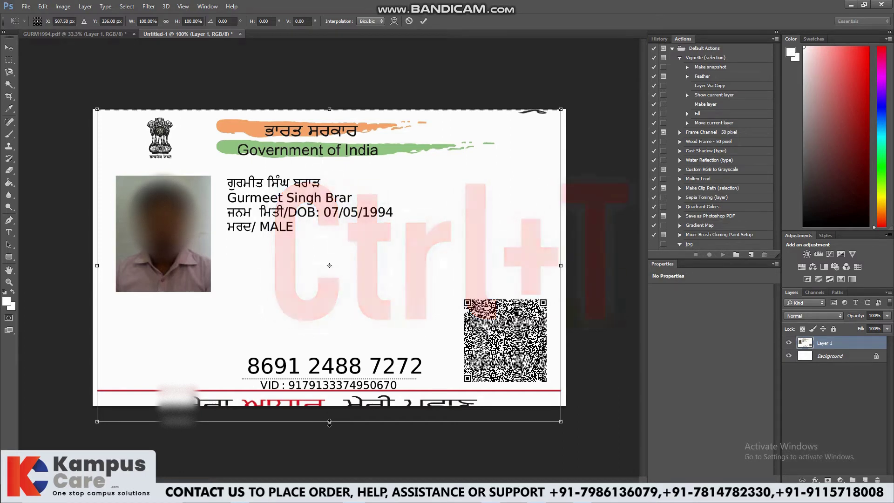
{"action": "left_click_drag", "start_coordinate": [329, 424], "coordinate": [327, 404]}
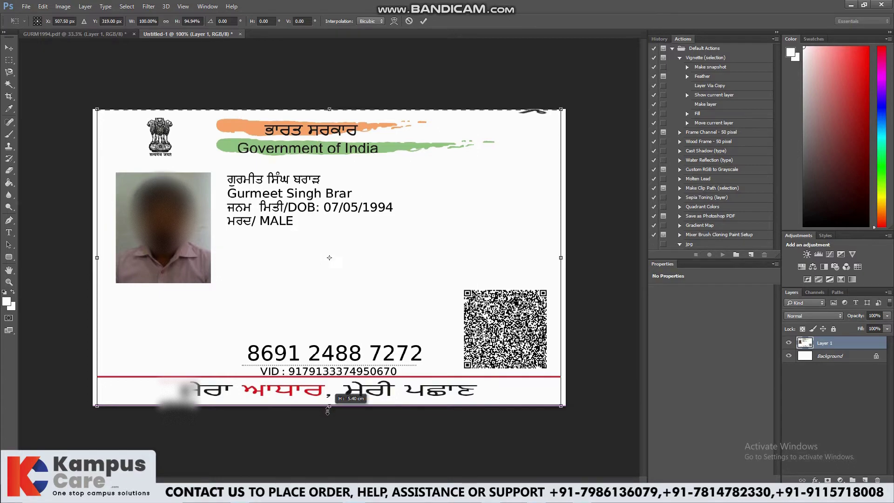
{"action": "mouse_move", "coordinate": [327, 405]}
{"action": "left_mouse_down"}
{"action": "mouse_move", "coordinate": [324, 361]}
{"action": "mouse_move", "coordinate": [331, 406]}
{"action": "left_mouse_up"}
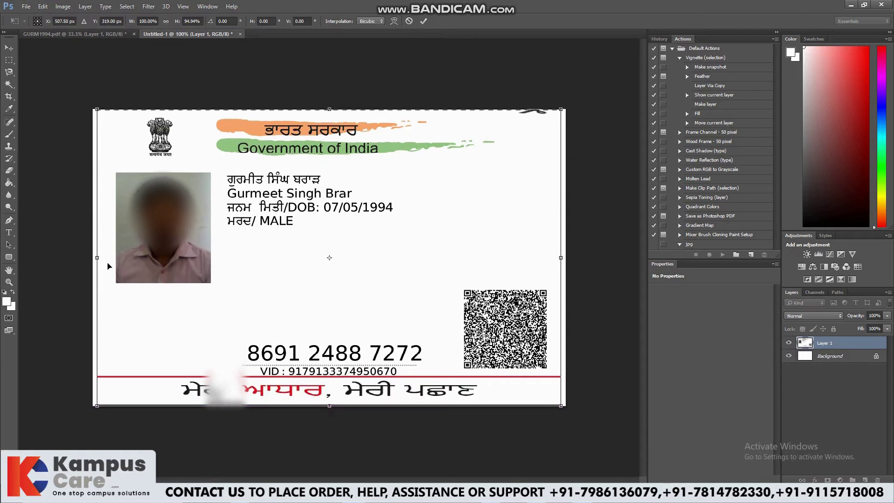
{"action": "left_click_drag", "start_coordinate": [96, 257], "coordinate": [93, 257]}
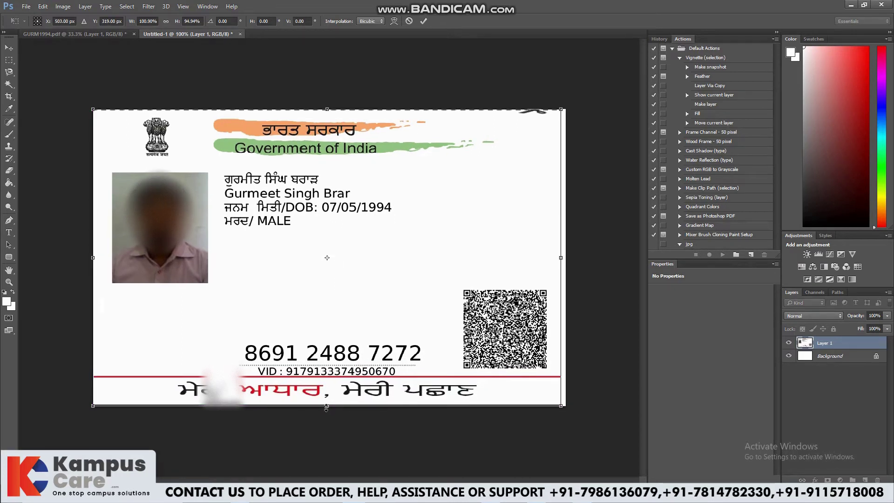
{"action": "left_click_drag", "start_coordinate": [327, 406], "coordinate": [327, 407]}
{"action": "left_click_drag", "start_coordinate": [560, 258], "coordinate": [570, 257]}
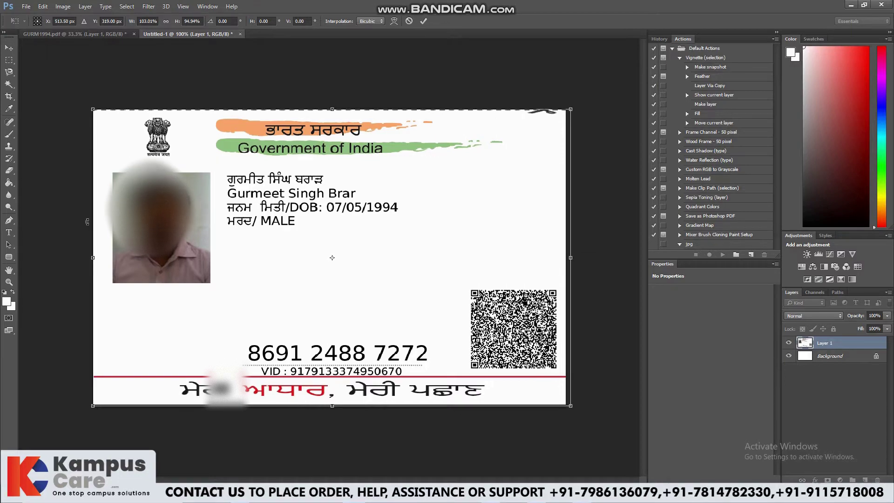
Step: Fine-tune the front card's bottom and right edges while zoomed in, then apply the transform
{"action": "key", "text": "ctrl+plus"}
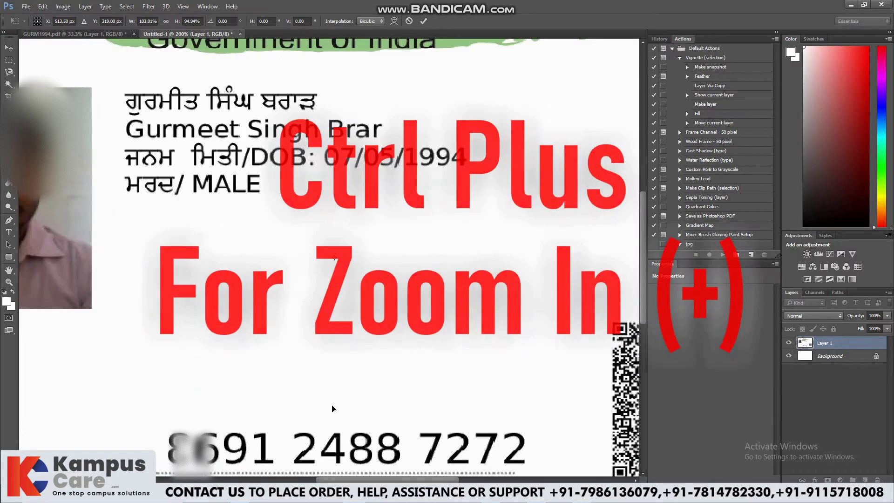
{"action": "scroll", "coordinate": [352, 237], "scroll_direction": "down", "scroll_amount": 5}
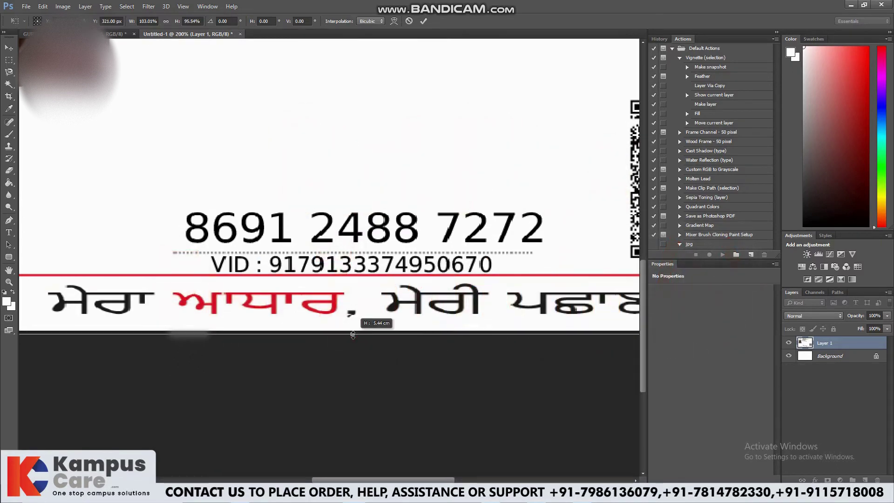
{"action": "left_click_drag", "start_coordinate": [352, 331], "coordinate": [354, 338]}
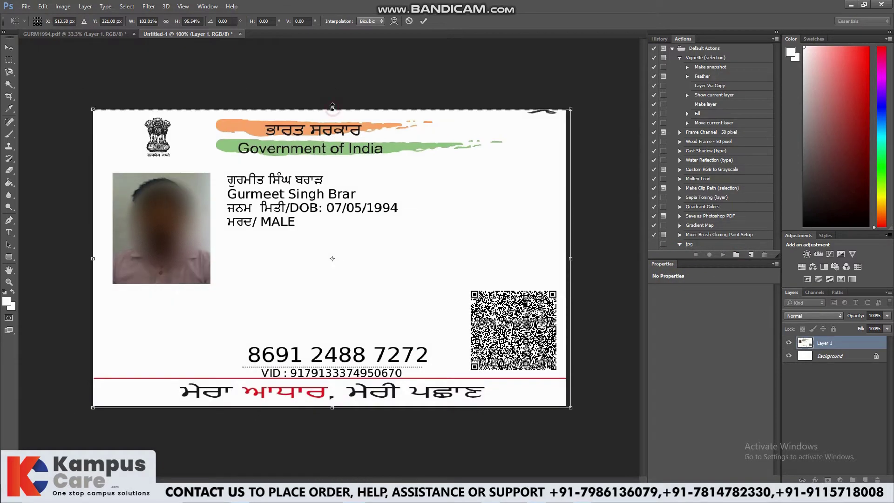
{"action": "key", "text": "ctrl+plus"}
{"action": "scroll", "coordinate": [333, 109], "scroll_direction": "up", "scroll_amount": 2}
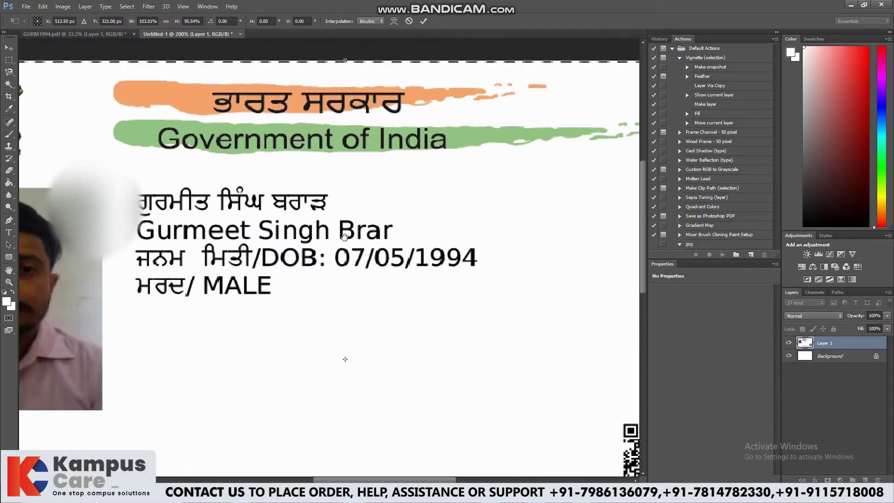
{"action": "scroll", "coordinate": [354, 99], "scroll_direction": "up", "scroll_amount": 1}
{"action": "key", "text": "ctrl+minus"}
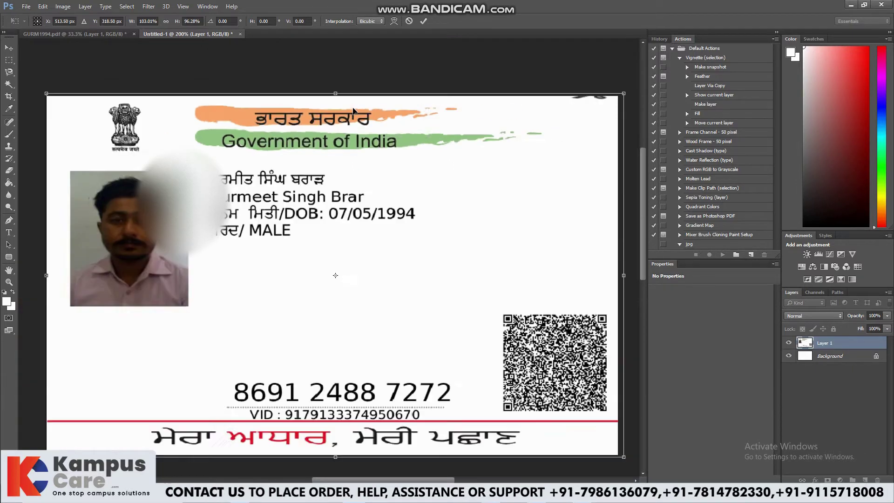
{"action": "left_click_drag", "start_coordinate": [574, 258], "coordinate": [571, 258]}
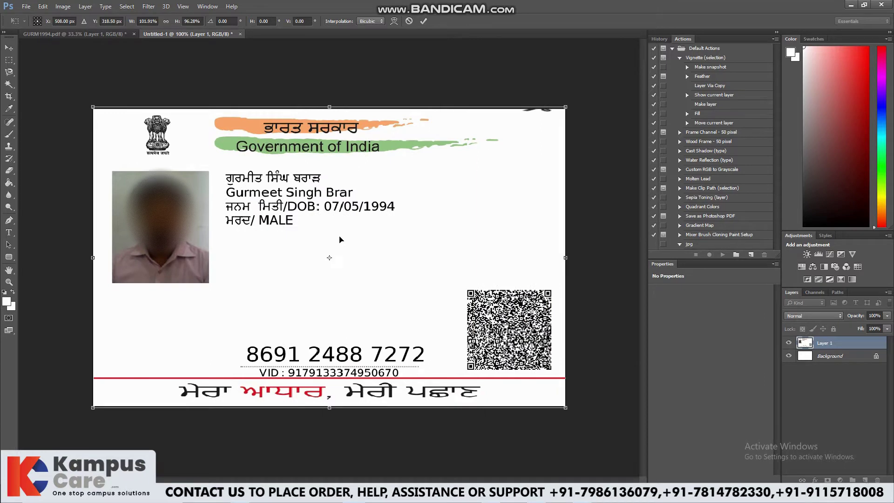
{"action": "key", "text": "Return"}
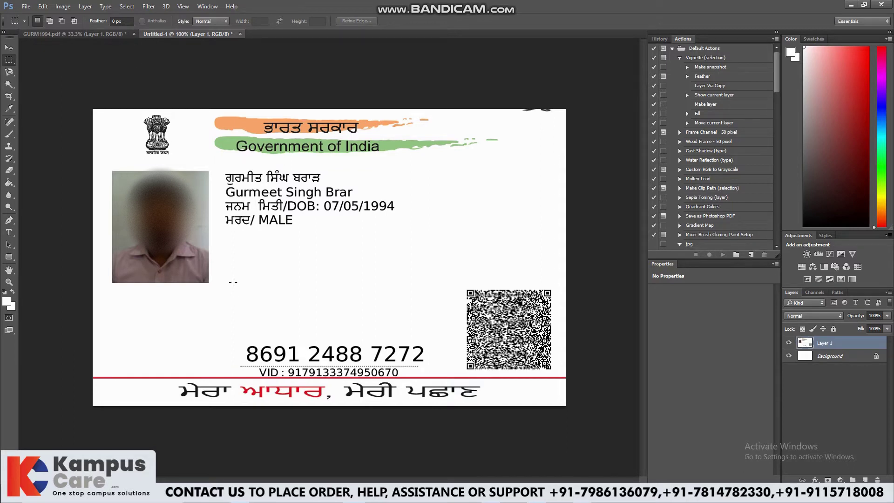
Step: Start a second card document in millimetres, typing 8 into the width
{"action": "key", "text": "ctrl+n"}
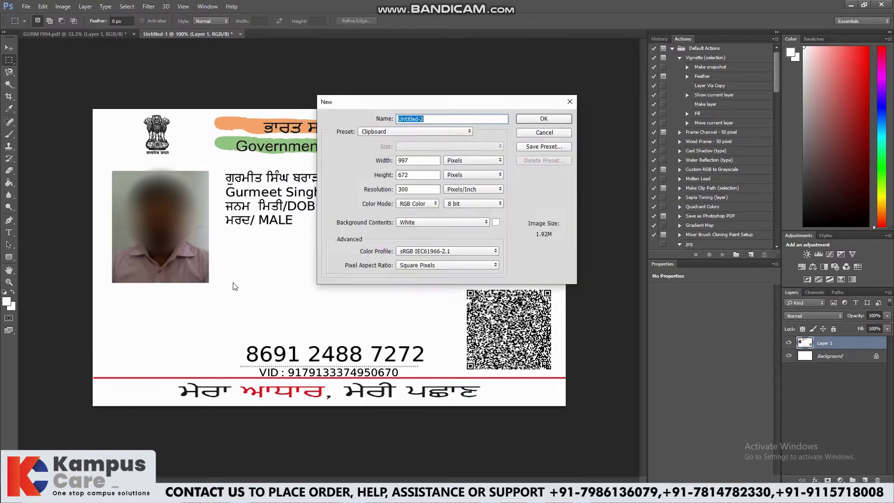
{"action": "left_click", "coordinate": [473, 160]}
{"action": "left_click", "coordinate": [464, 188]}
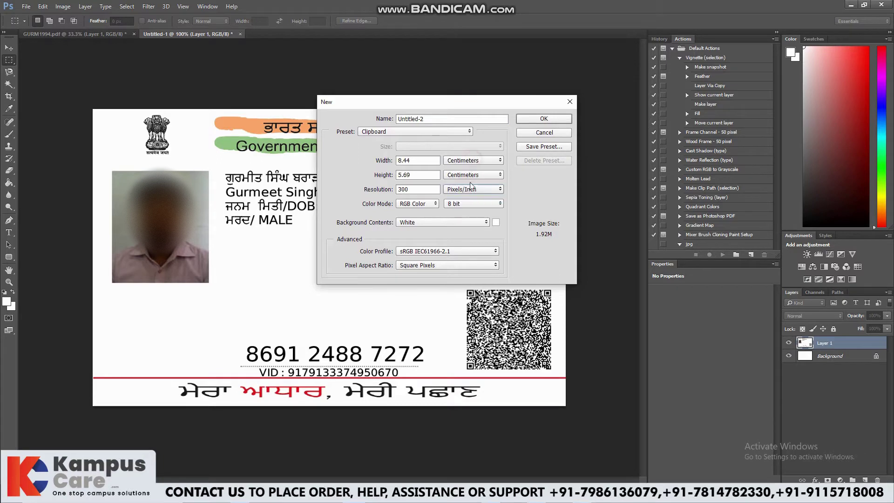
{"action": "left_click", "coordinate": [472, 160]}
{"action": "left_click", "coordinate": [466, 188]}
{"action": "double_click", "coordinate": [418, 160]}
{"action": "type", "text": "8"}
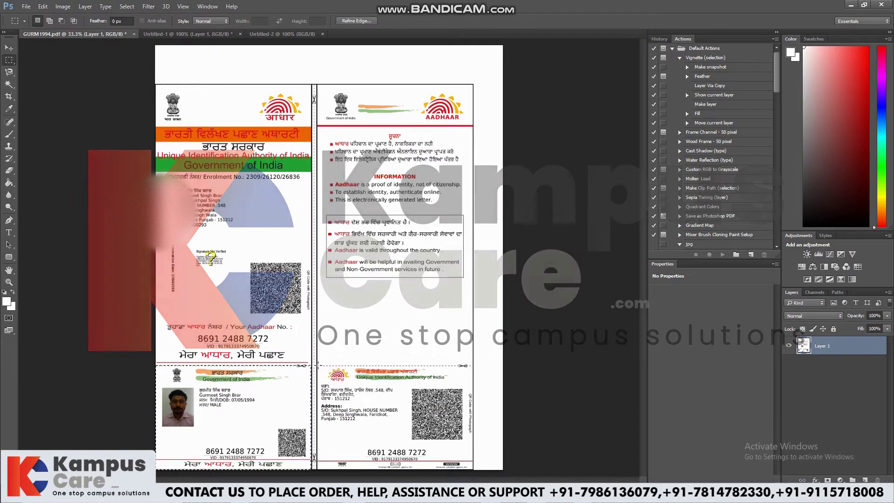
Step: Copy the address/QR back card, paste it into Untitled-2, and stretch it to the canvas
{"action": "left_click_drag", "start_coordinate": [318, 366], "coordinate": [473, 469]}
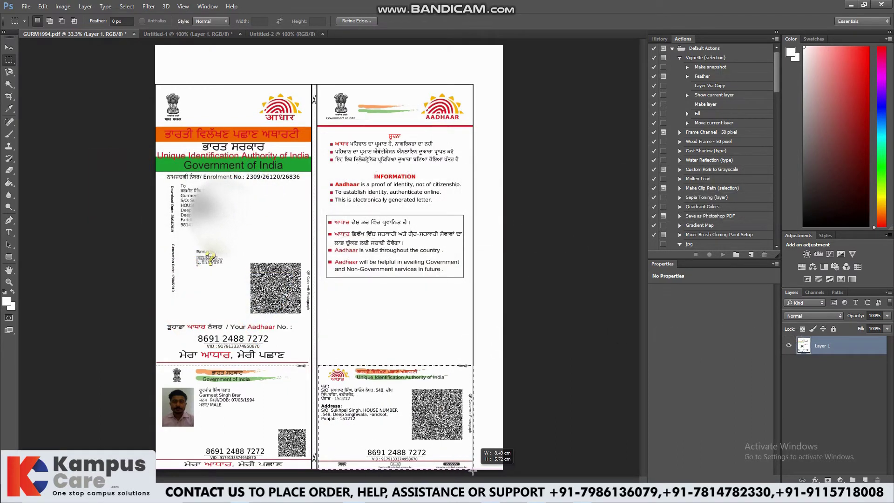
{"action": "key", "text": "ctrl+c"}
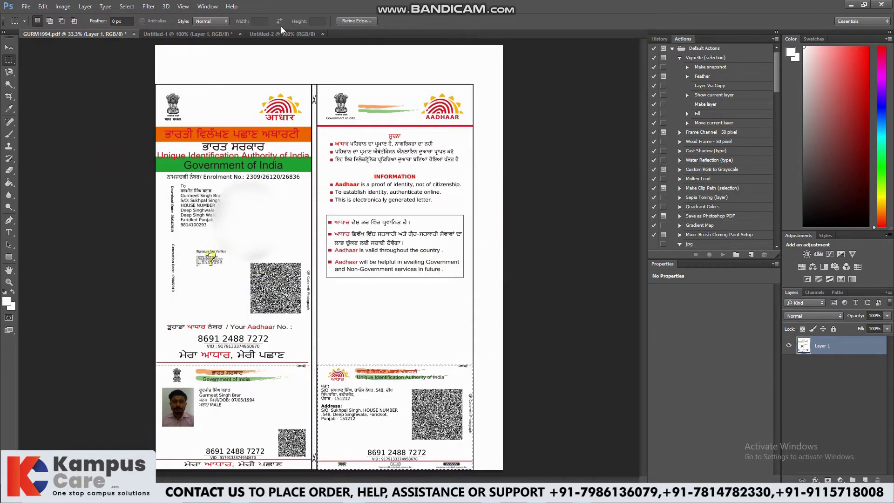
{"action": "left_click", "coordinate": [280, 34]}
{"action": "key", "text": "ctrl+v"}
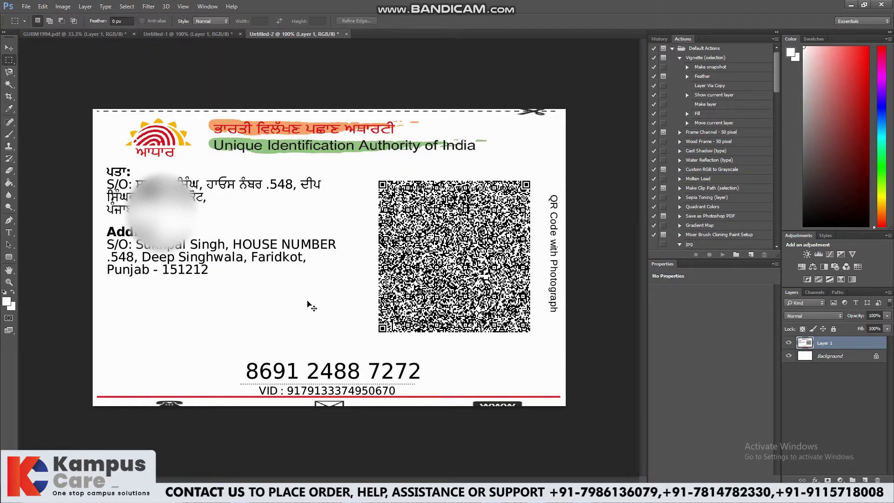
{"action": "key", "text": "ctrl+t"}
{"action": "left_click_drag", "start_coordinate": [330, 422], "coordinate": [329, 405]}
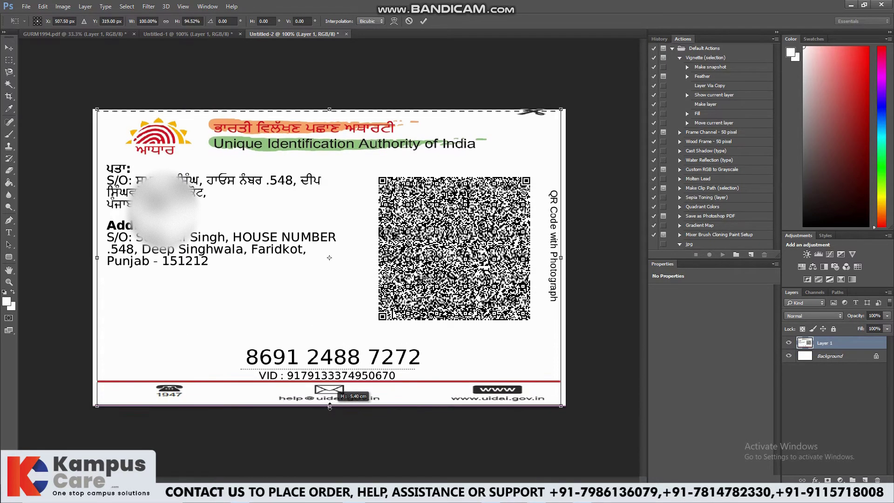
{"action": "left_click_drag", "start_coordinate": [97, 257], "coordinate": [93, 257]}
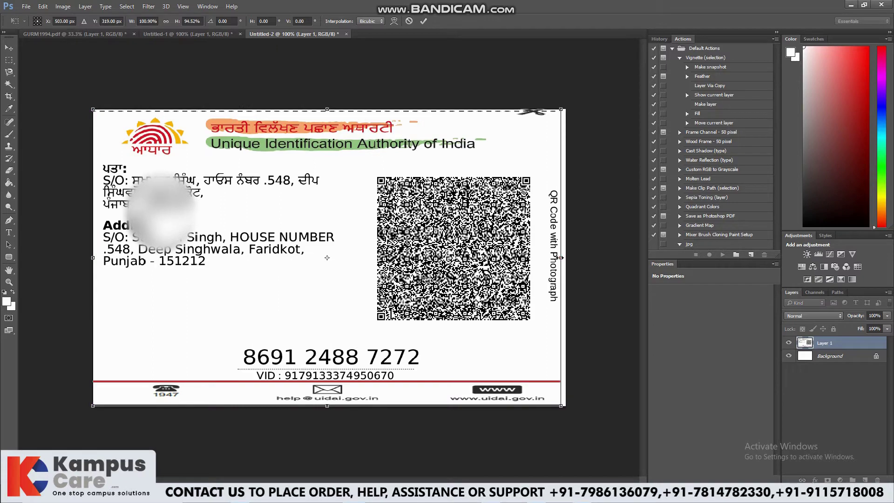
{"action": "left_click_drag", "start_coordinate": [562, 257], "coordinate": [565, 257]}
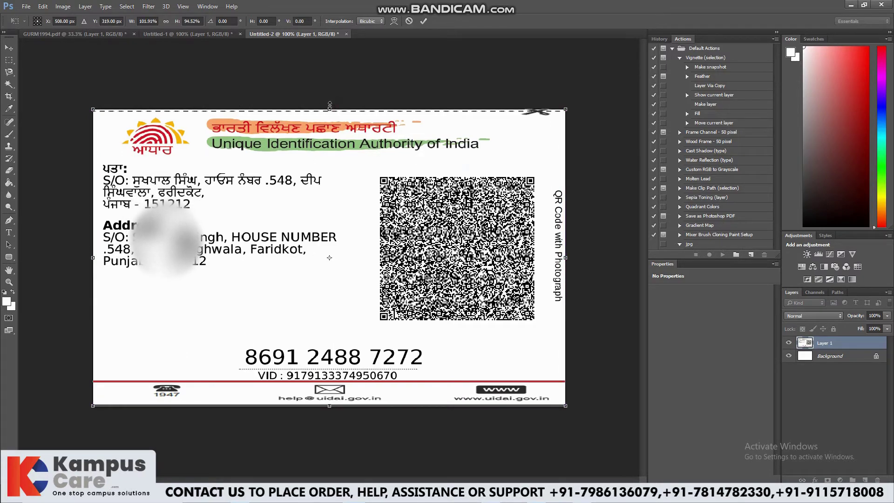
{"action": "left_click_drag", "start_coordinate": [330, 109], "coordinate": [329, 106]}
Step: Inspect the back card's edges zoomed in, then zoom out and apply the transform
{"action": "key", "text": "ctrl+plus"}
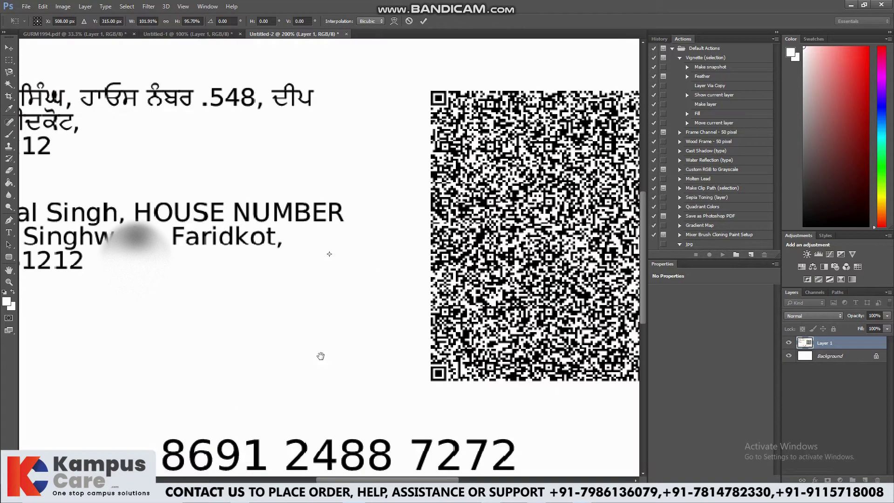
{"action": "mouse_move", "coordinate": [319, 355]}
{"action": "left_mouse_down"}
{"action": "mouse_move", "coordinate": [360, 193]}
{"action": "mouse_move", "coordinate": [331, 185]}
{"action": "left_mouse_up"}
{"action": "left_click_drag", "start_coordinate": [337, 225], "coordinate": [327, 389]}
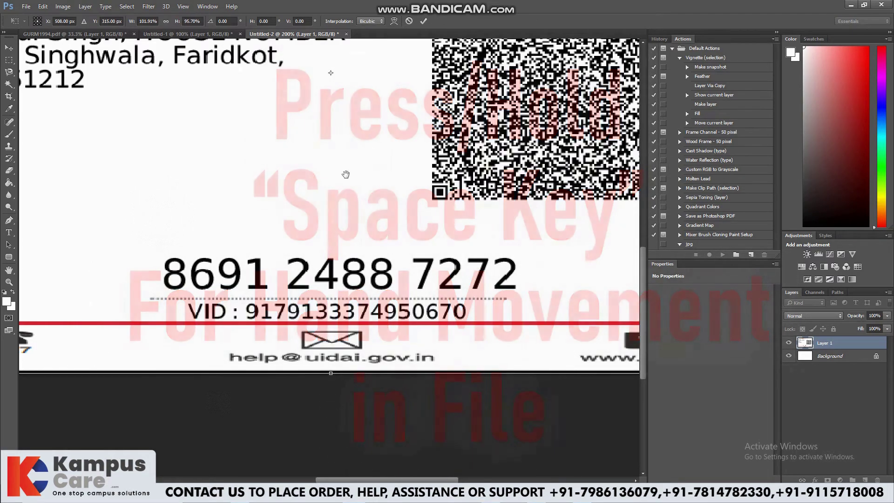
{"action": "mouse_move", "coordinate": [345, 174]}
{"action": "left_mouse_down"}
{"action": "mouse_move", "coordinate": [365, 192]}
{"action": "mouse_move", "coordinate": [330, 223]}
{"action": "mouse_move", "coordinate": [456, 181]}
{"action": "mouse_move", "coordinate": [224, 170]}
{"action": "left_mouse_up"}
{"action": "mouse_move", "coordinate": [448, 285]}
{"action": "left_mouse_down"}
{"action": "mouse_move", "coordinate": [318, 241]}
{"action": "mouse_move", "coordinate": [169, 230]}
{"action": "left_mouse_up"}
{"action": "mouse_move", "coordinate": [274, 340]}
{"action": "left_mouse_down"}
{"action": "mouse_move", "coordinate": [395, 224]}
{"action": "mouse_move", "coordinate": [443, 156]}
{"action": "left_mouse_up"}
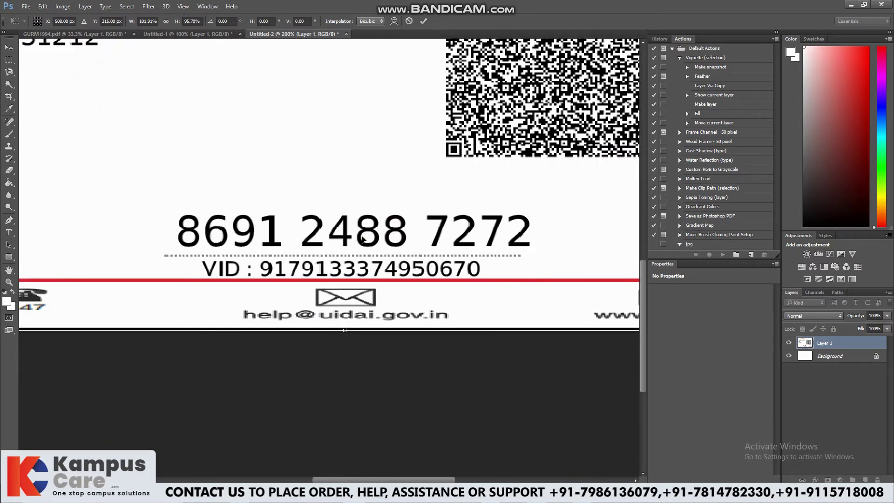
{"action": "key", "text": "ctrl+minus"}
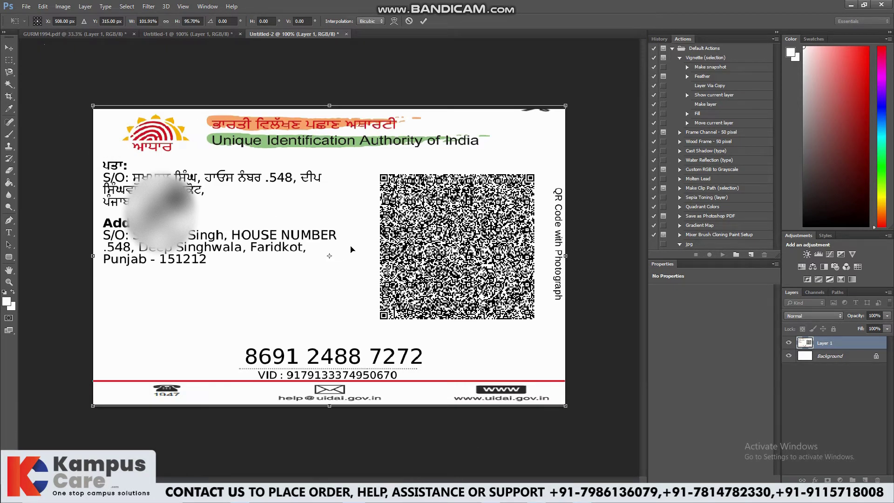
{"action": "key", "text": "Return"}
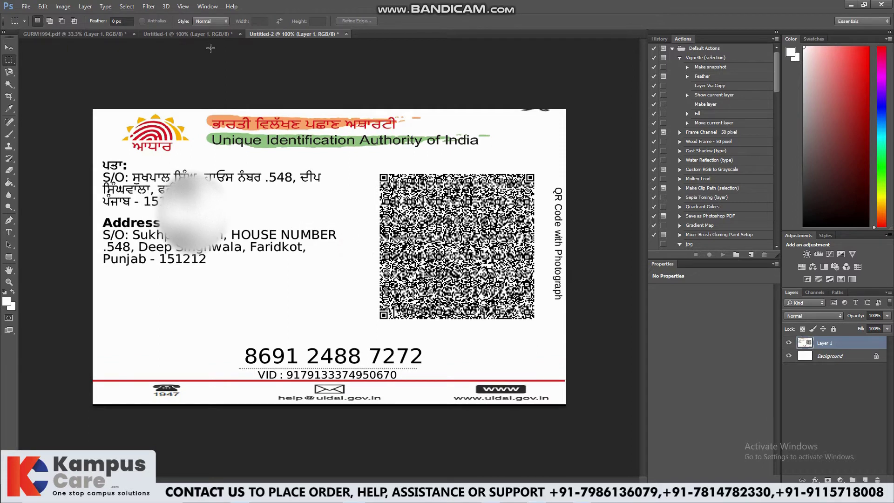
Step: Return to the Untitled-1 front card and marquee-select the holder's photo
{"action": "left_click", "coordinate": [199, 34]}
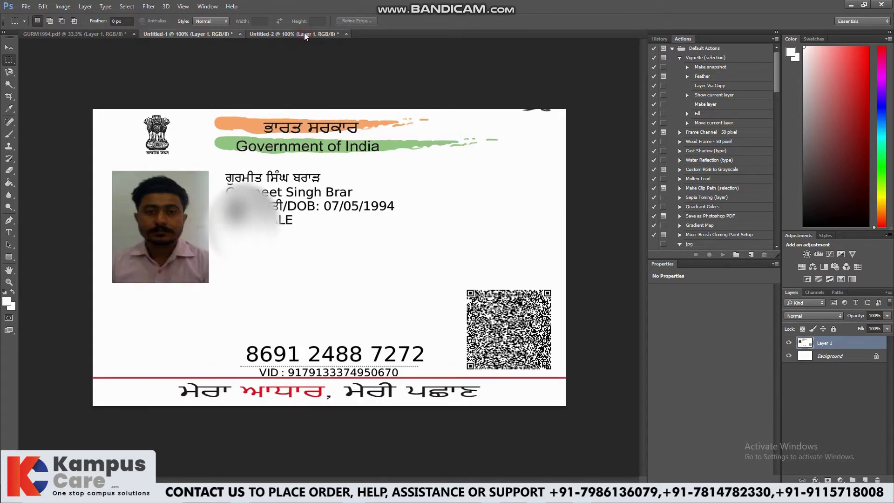
{"action": "left_click", "coordinate": [304, 34]}
{"action": "left_click", "coordinate": [195, 35]}
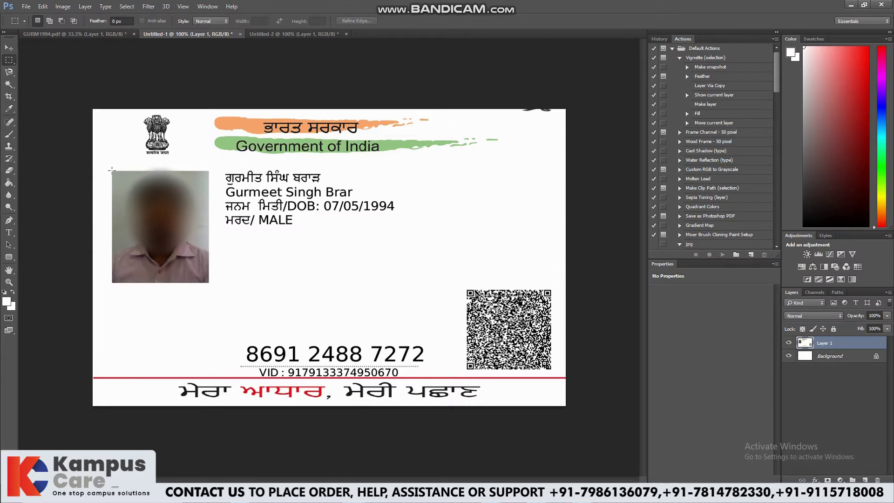
{"action": "mouse_move", "coordinate": [112, 170]}
{"action": "left_mouse_down"}
{"action": "mouse_move", "coordinate": [181, 269]}
{"action": "mouse_move", "coordinate": [209, 283]}
{"action": "left_mouse_up"}
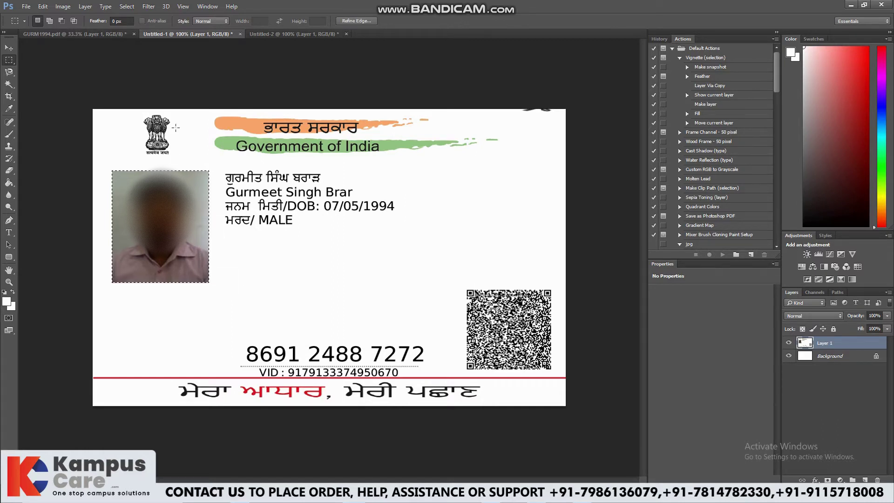
Step: Preview the selected photo with Brightness about 150 and Contrast -50
{"action": "left_click", "coordinate": [63, 7]}
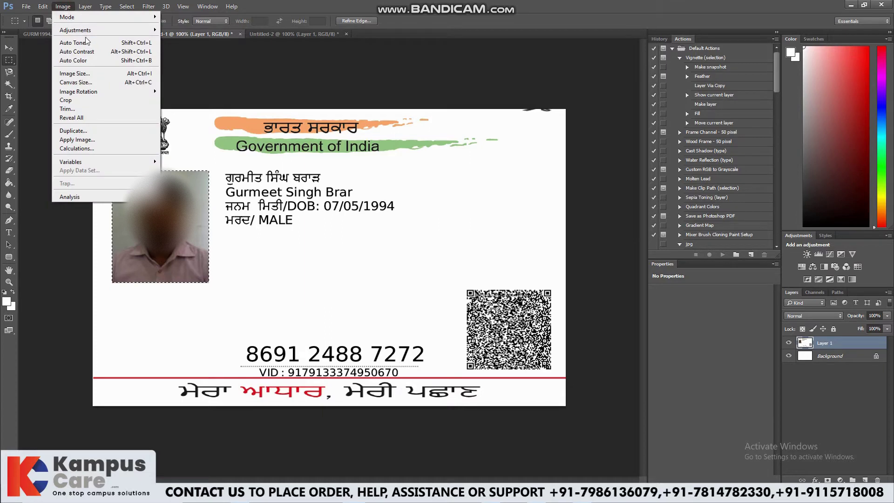
{"action": "mouse_move", "coordinate": [75, 29]}
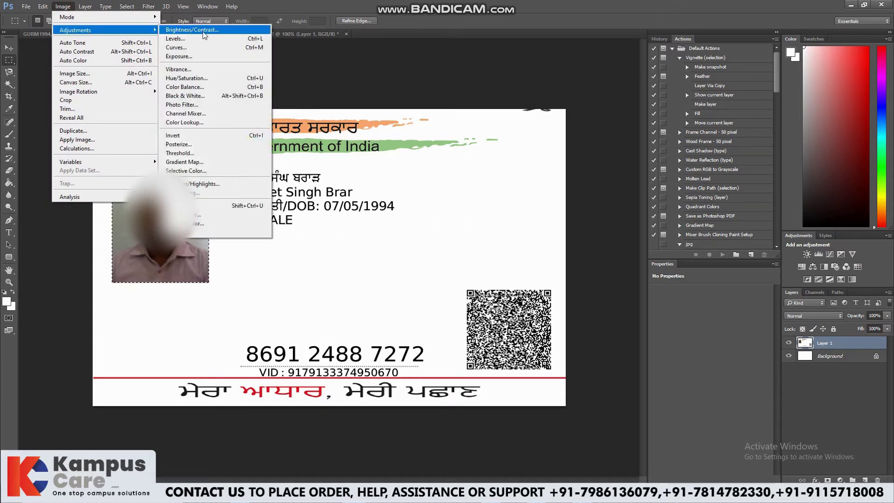
{"action": "left_click", "coordinate": [204, 31]}
{"action": "mouse_move", "coordinate": [542, 156]}
{"action": "left_mouse_down"}
{"action": "mouse_move", "coordinate": [460, 153]}
{"action": "mouse_move", "coordinate": [485, 181]}
{"action": "mouse_move", "coordinate": [436, 201]}
{"action": "left_mouse_up"}
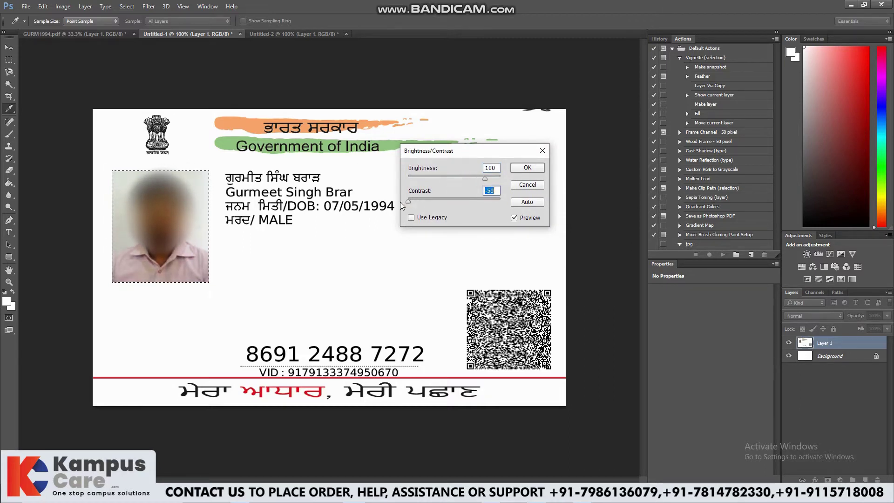
{"action": "left_click_drag", "start_coordinate": [484, 178], "coordinate": [499, 180]}
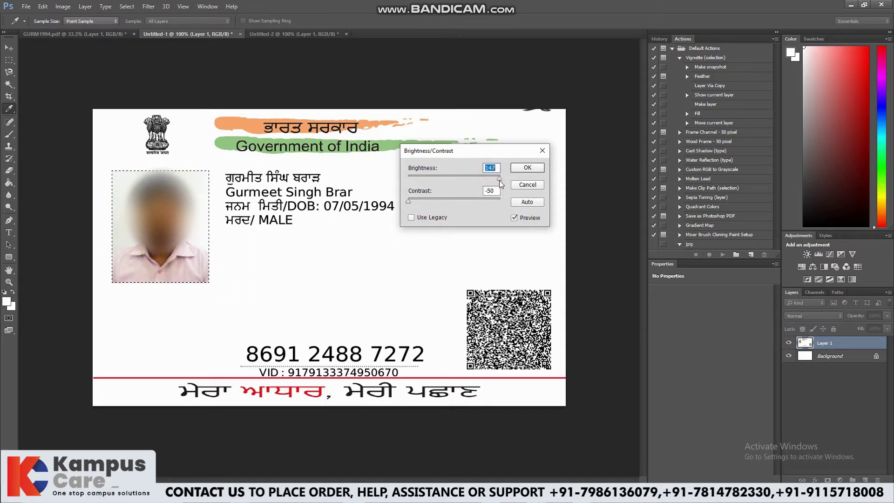
{"action": "mouse_move", "coordinate": [498, 180]}
{"action": "left_mouse_down"}
{"action": "mouse_move", "coordinate": [453, 178]}
{"action": "mouse_move", "coordinate": [500, 180]}
{"action": "left_mouse_up"}
Step: Apply the photo brightening and invert the selection to the rest of the card
{"action": "left_click", "coordinate": [528, 168]}
{"action": "key", "text": "m"}
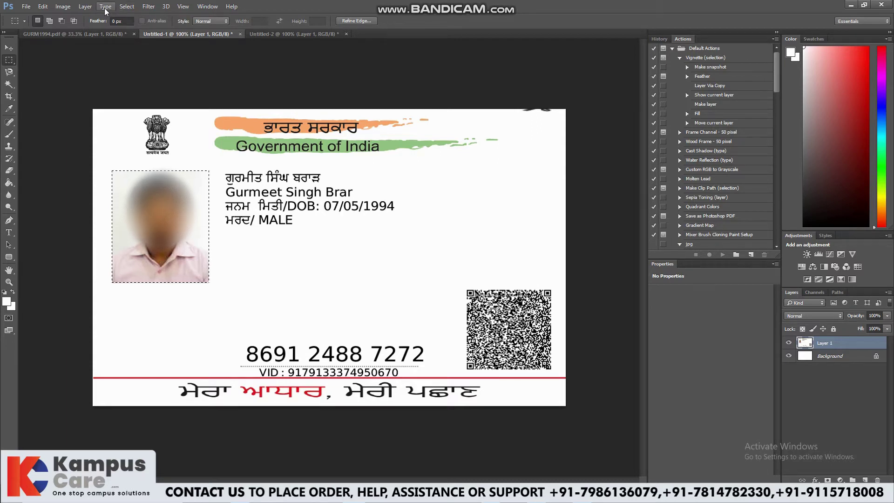
{"action": "left_click", "coordinate": [127, 10]}
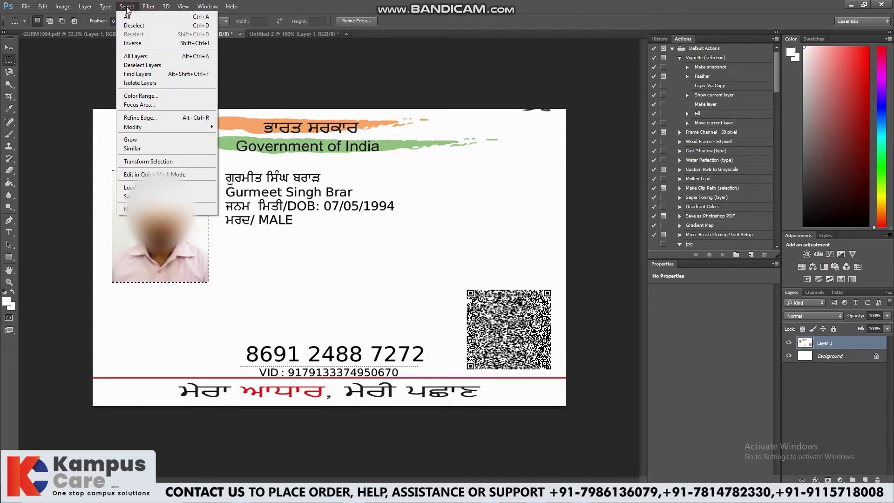
{"action": "left_click", "coordinate": [142, 45]}
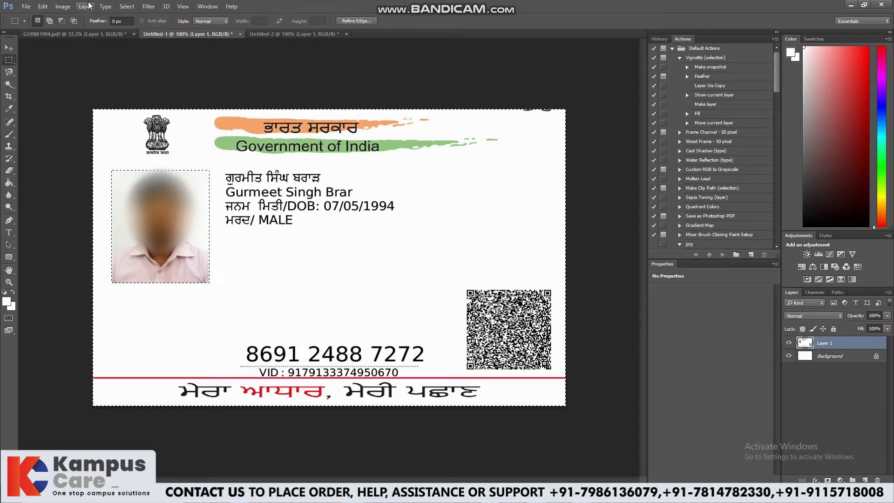
Step: Darken the card outside the photo and raise its contrast, then deselect
{"action": "left_click", "coordinate": [63, 6]}
{"action": "mouse_move", "coordinate": [75, 30]}
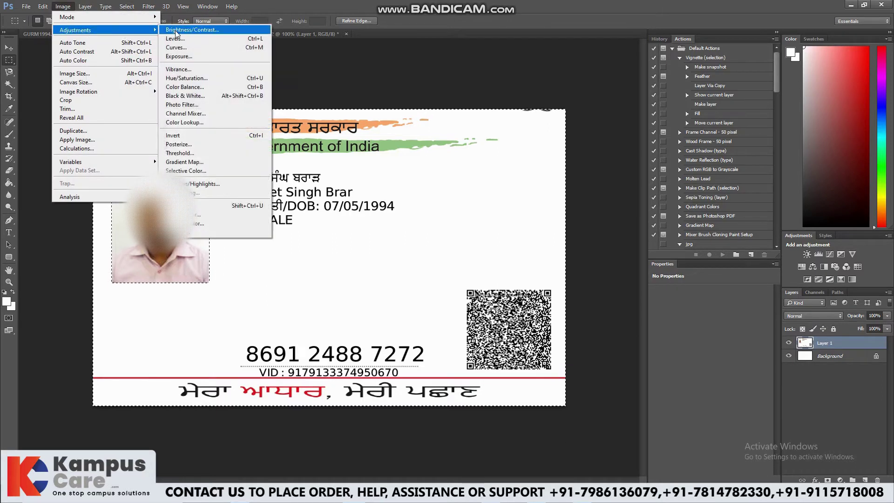
{"action": "left_click", "coordinate": [186, 30]}
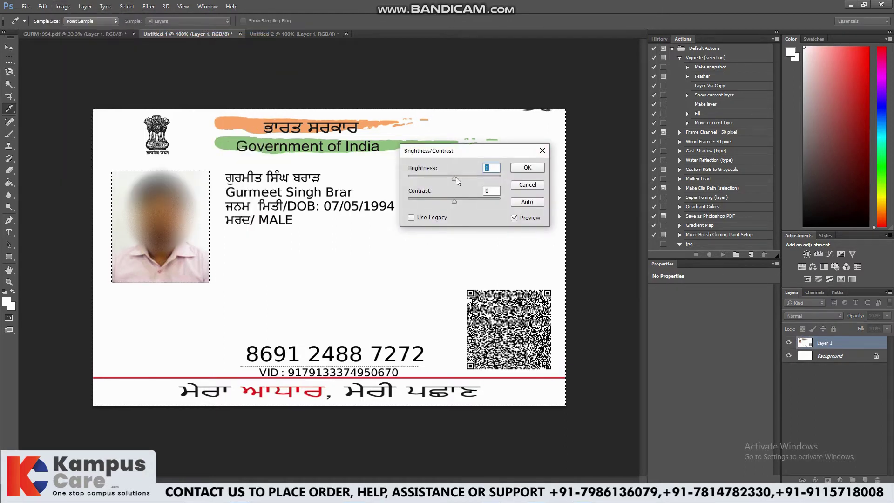
{"action": "mouse_move", "coordinate": [457, 178]}
{"action": "left_mouse_down"}
{"action": "mouse_move", "coordinate": [433, 175]}
{"action": "mouse_move", "coordinate": [443, 178]}
{"action": "left_mouse_up"}
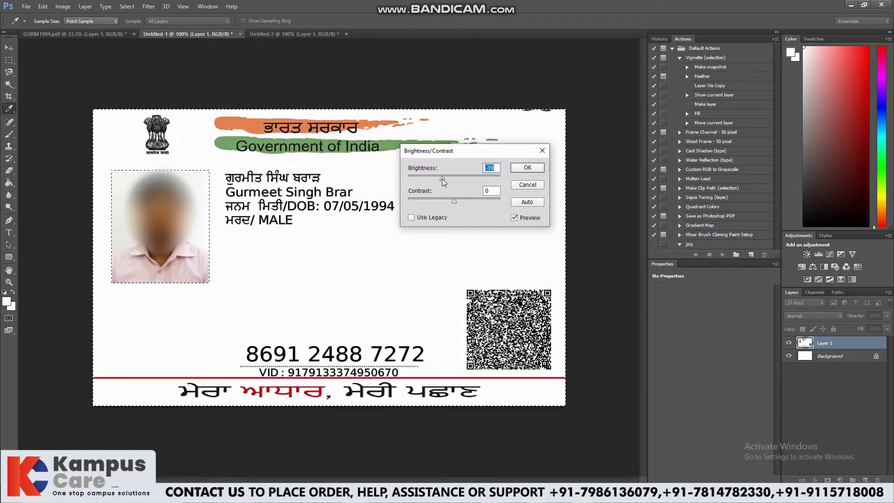
{"action": "left_click", "coordinate": [453, 201]}
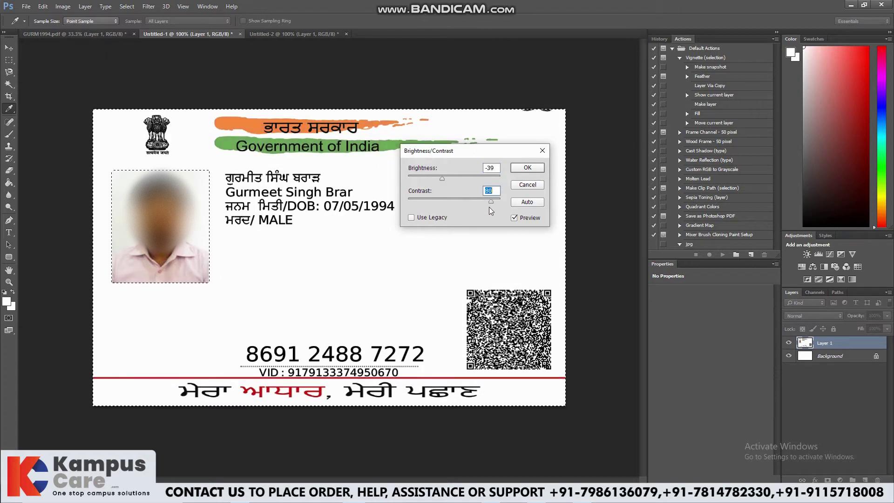
{"action": "mouse_move", "coordinate": [489, 206]}
{"action": "left_mouse_down"}
{"action": "mouse_move", "coordinate": [415, 205]}
{"action": "mouse_move", "coordinate": [494, 205]}
{"action": "mouse_move", "coordinate": [474, 211]}
{"action": "left_mouse_up"}
{"action": "mouse_move", "coordinate": [442, 179]}
{"action": "left_mouse_down"}
{"action": "mouse_move", "coordinate": [471, 179]}
{"action": "mouse_move", "coordinate": [426, 174]}
{"action": "mouse_move", "coordinate": [438, 176]}
{"action": "left_mouse_up"}
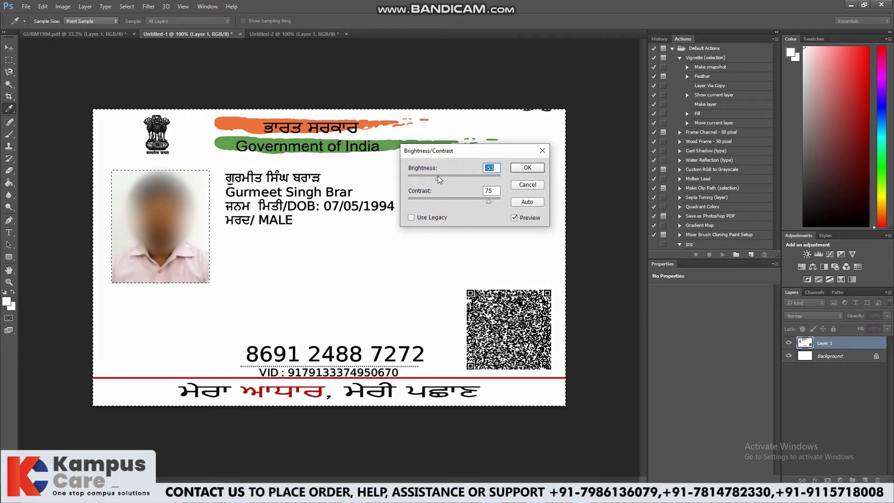
{"action": "left_click", "coordinate": [527, 167]}
{"action": "key", "text": "m"}
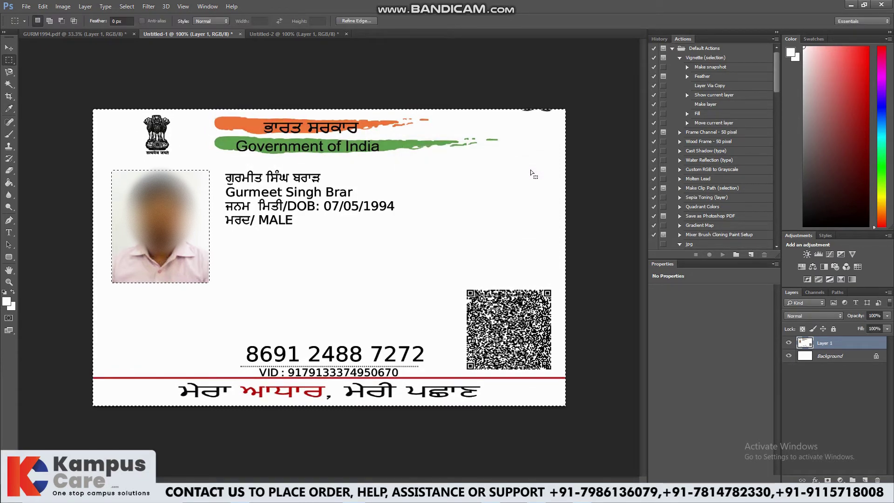
{"action": "key", "text": "ctrl+d"}
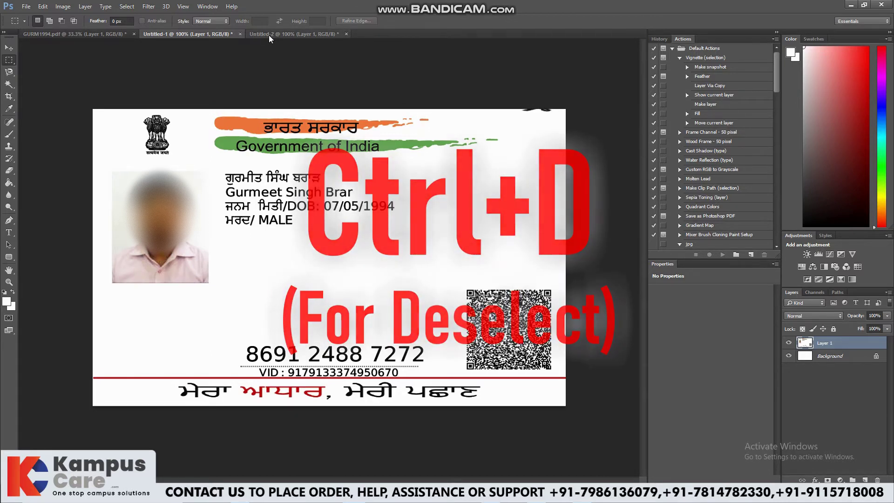
Step: Give the Untitled-2 back card lower brightness and higher contrast, then compare it with the front
{"action": "left_click", "coordinate": [282, 35]}
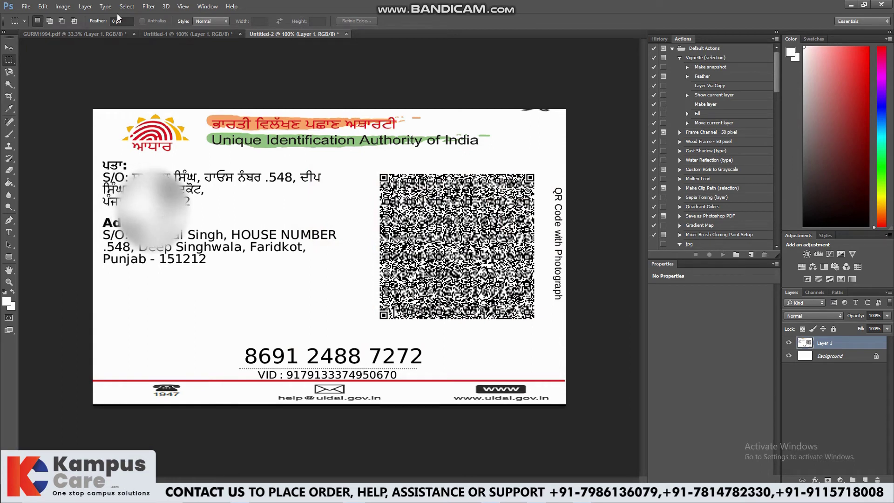
{"action": "left_click", "coordinate": [63, 7]}
{"action": "mouse_move", "coordinate": [75, 30]}
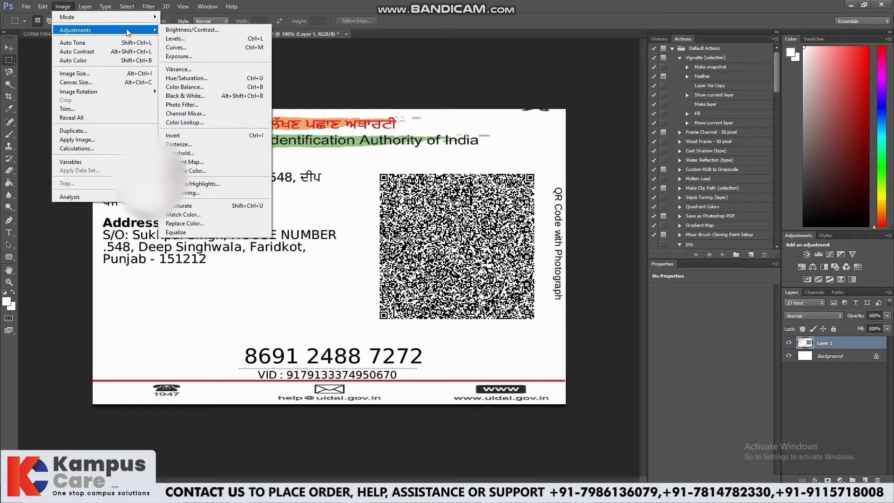
{"action": "left_click", "coordinate": [228, 30]}
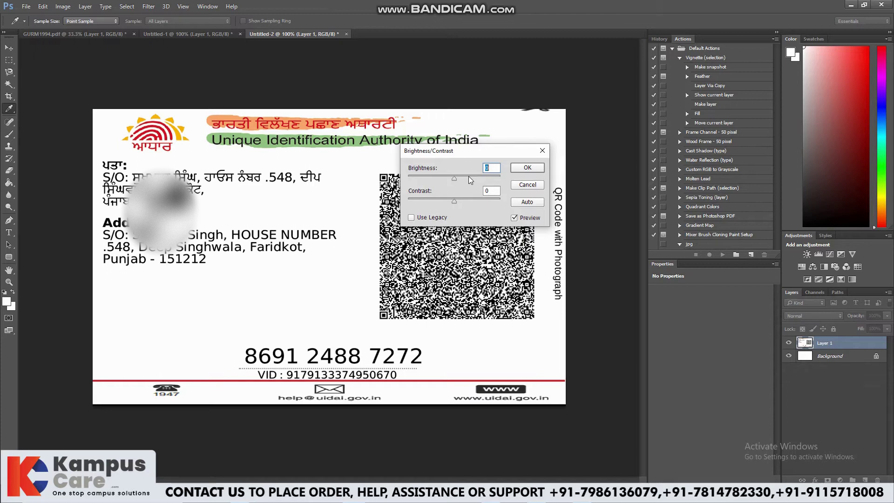
{"action": "mouse_move", "coordinate": [468, 178]}
{"action": "left_mouse_down"}
{"action": "mouse_move", "coordinate": [480, 178]}
{"action": "mouse_move", "coordinate": [453, 202]}
{"action": "mouse_move", "coordinate": [401, 205]}
{"action": "mouse_move", "coordinate": [499, 203]}
{"action": "mouse_move", "coordinate": [442, 178]}
{"action": "left_mouse_up"}
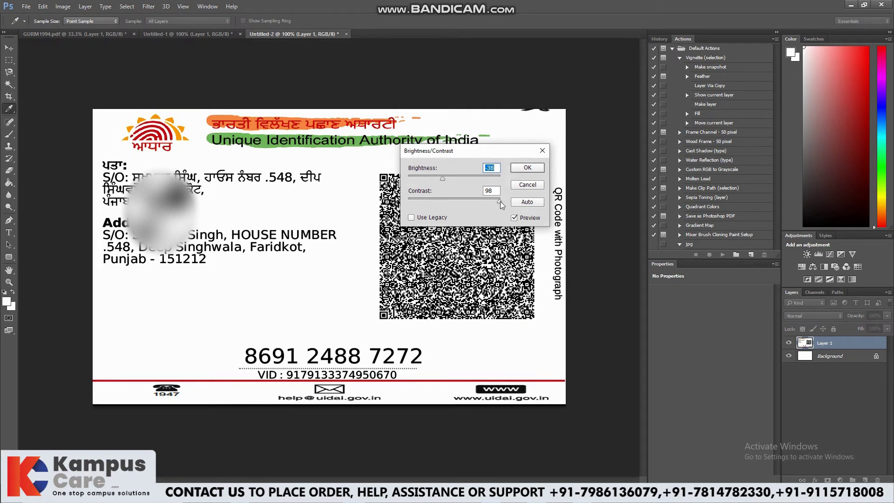
{"action": "left_click_drag", "start_coordinate": [500, 201], "coordinate": [492, 202]}
{"action": "left_click_drag", "start_coordinate": [445, 180], "coordinate": [438, 178]}
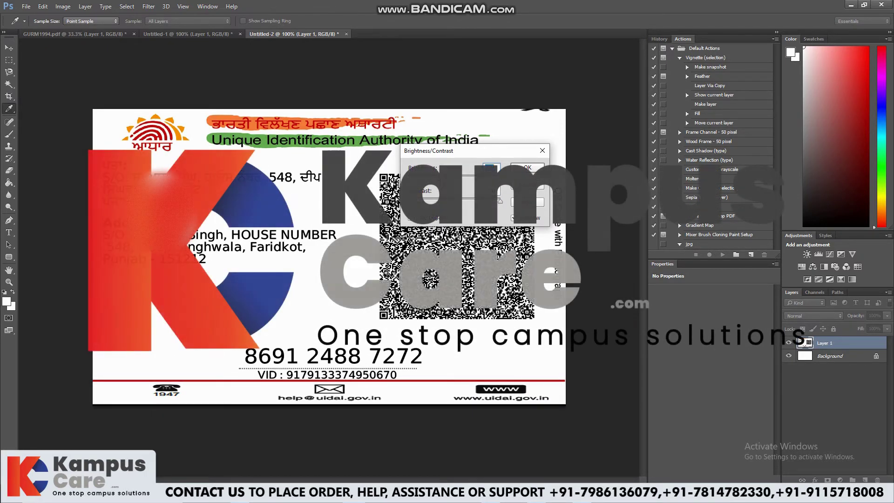
{"action": "left_click_drag", "start_coordinate": [438, 178], "coordinate": [444, 178]}
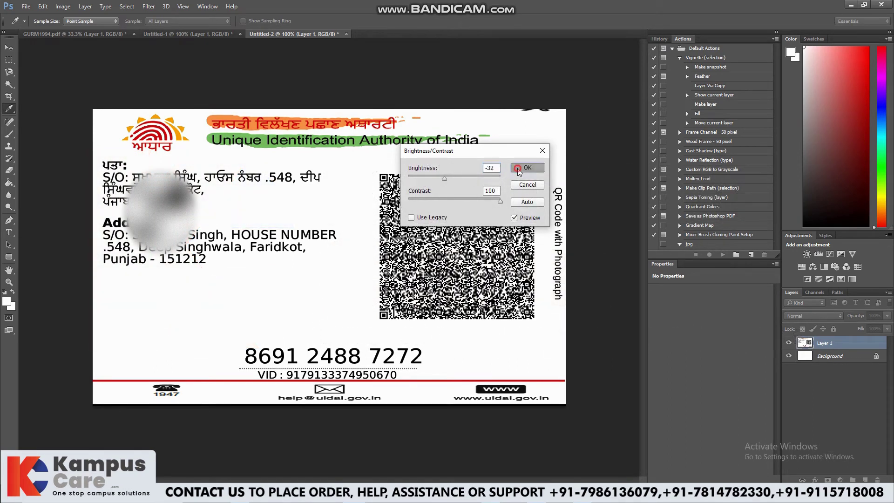
{"action": "left_click", "coordinate": [518, 169]}
{"action": "key", "text": "m"}
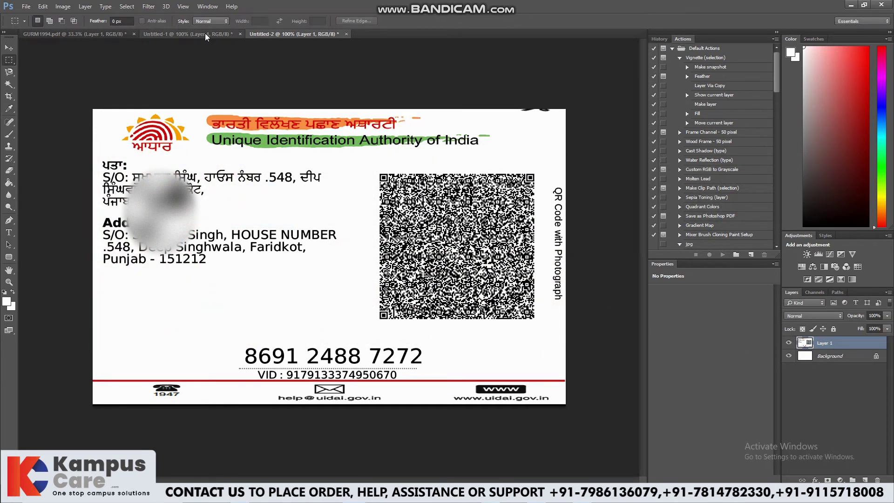
{"action": "left_click", "coordinate": [203, 33]}
{"action": "left_click", "coordinate": [307, 35]}
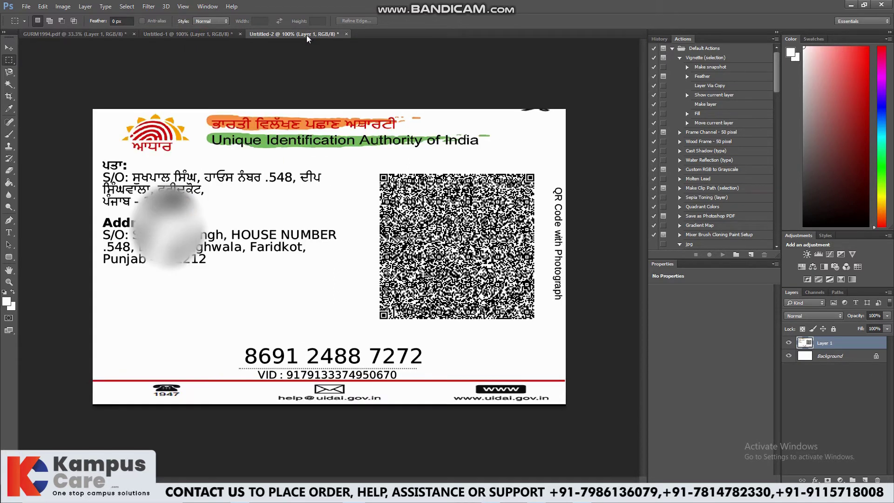
Step: Save the Aadhaar front as maximum-quality JPEG '1' in a new Govt Cards\Aadhar Files folder
{"action": "left_click", "coordinate": [185, 33]}
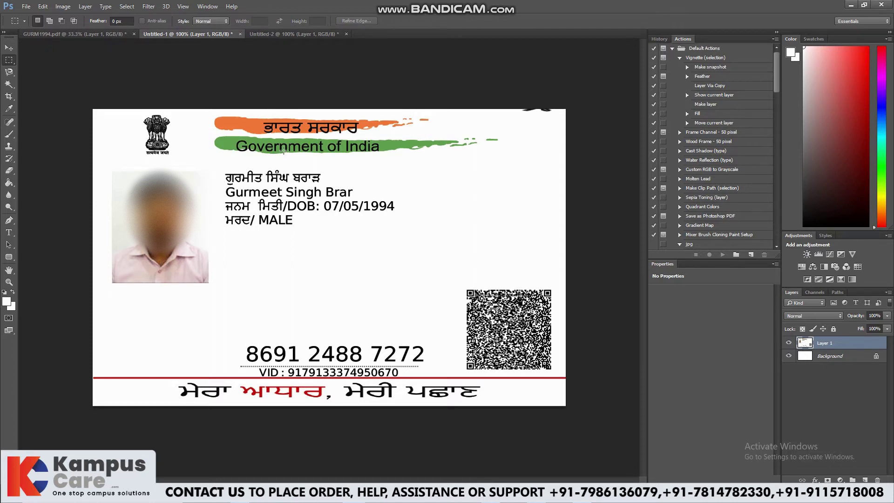
{"action": "left_click", "coordinate": [25, 7]}
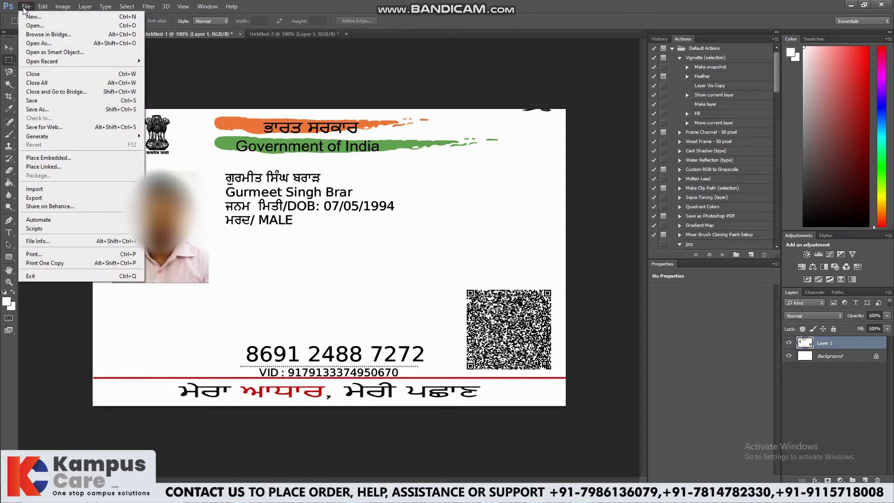
{"action": "left_click", "coordinate": [56, 114]}
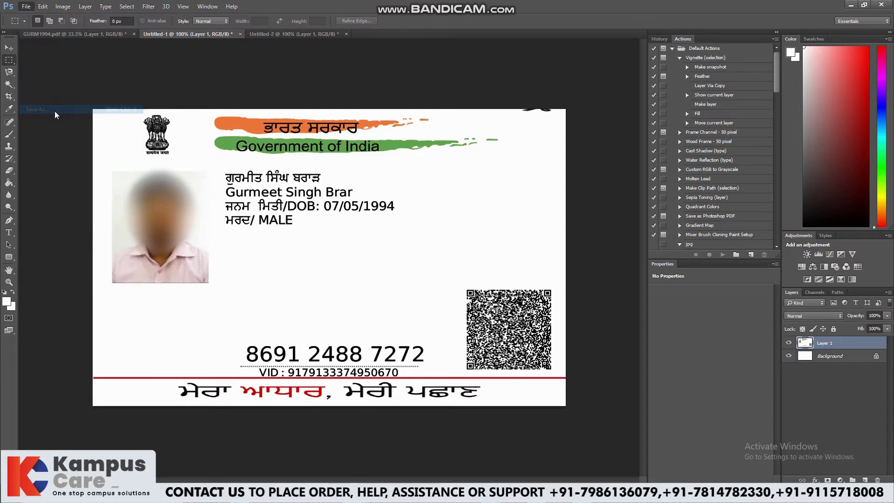
{"action": "left_click", "coordinate": [109, 218]}
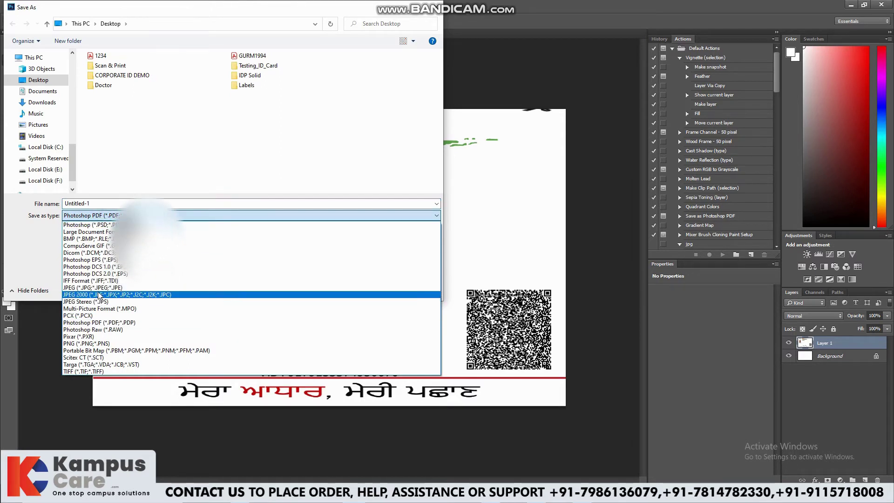
{"action": "left_click", "coordinate": [94, 287]}
{"action": "double_click", "coordinate": [110, 65]}
{"action": "double_click", "coordinate": [107, 68]}
{"action": "left_click", "coordinate": [68, 41]}
{"action": "type", "text": "Aadhar Files"}
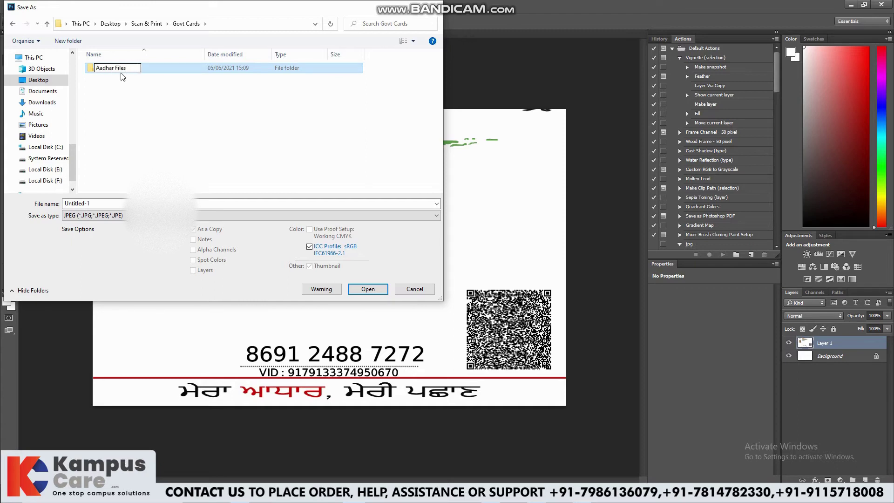
{"action": "key", "text": "Return"}
{"action": "key", "text": "Return"}
{"action": "key", "text": "Return"}
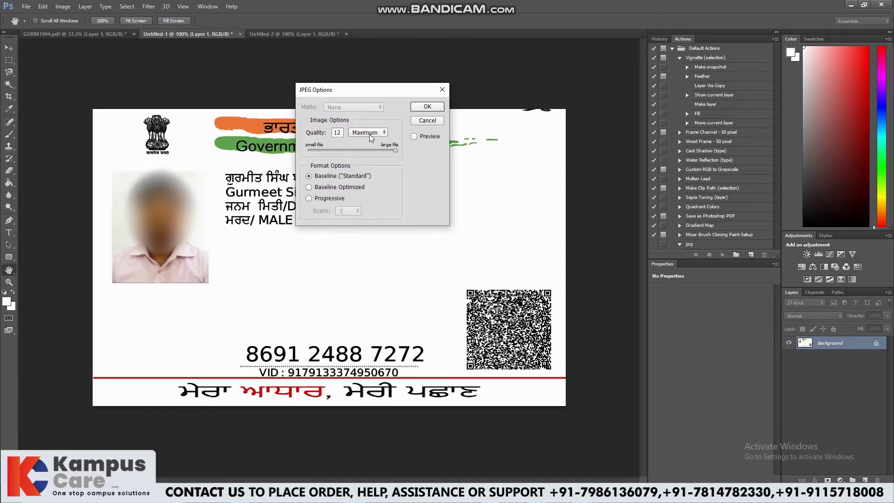
{"action": "left_click", "coordinate": [423, 108]}
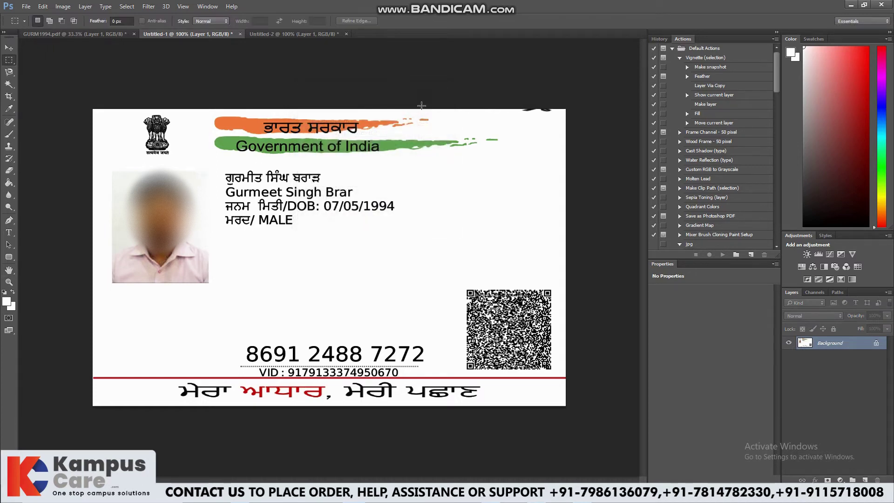
Step: Save the Aadhaar back as JPEG '2' in the same folder, then open 05081990.pdf
{"action": "left_click", "coordinate": [291, 35]}
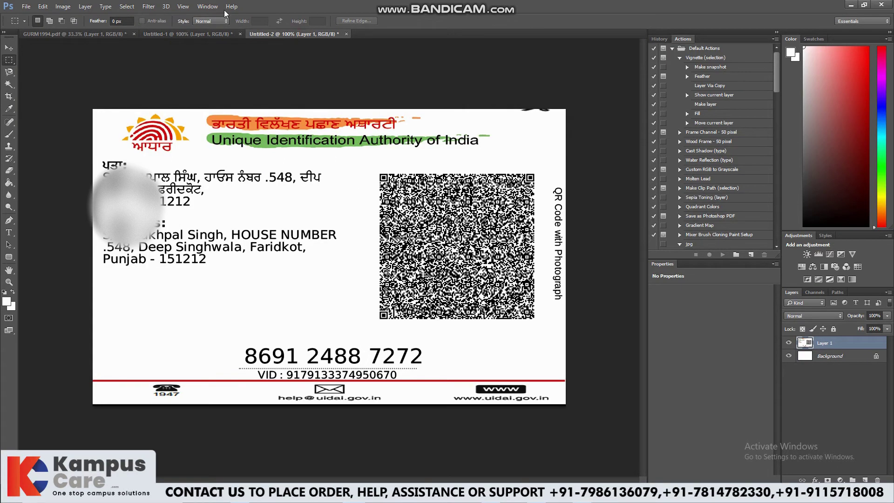
{"action": "left_click", "coordinate": [26, 7]}
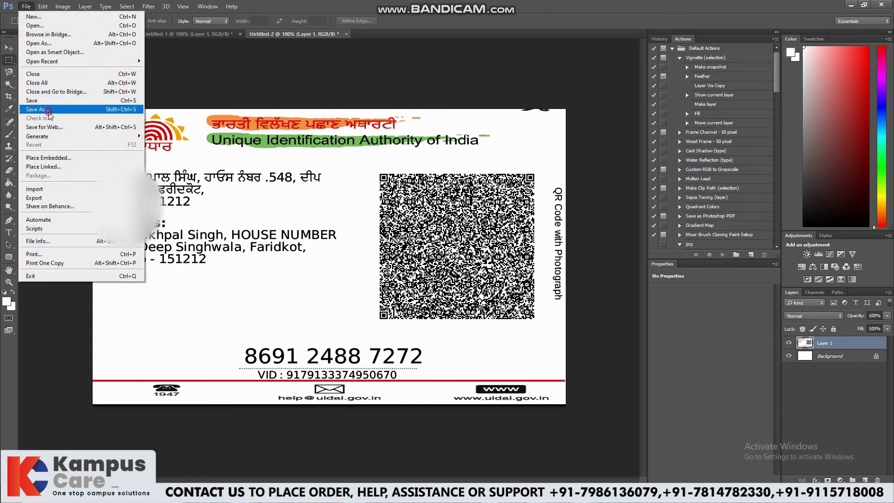
{"action": "left_click", "coordinate": [51, 108]}
{"action": "left_click", "coordinate": [111, 215]}
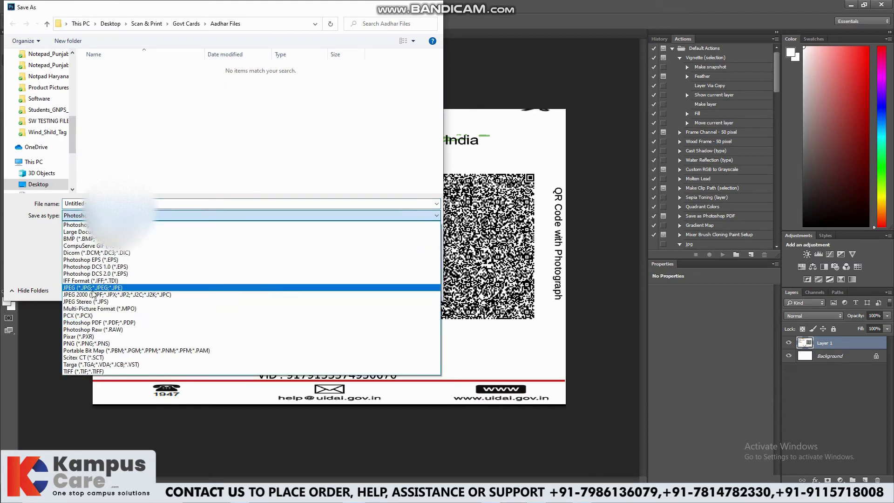
{"action": "left_click", "coordinate": [93, 287]}
{"action": "type", "text": "2"}
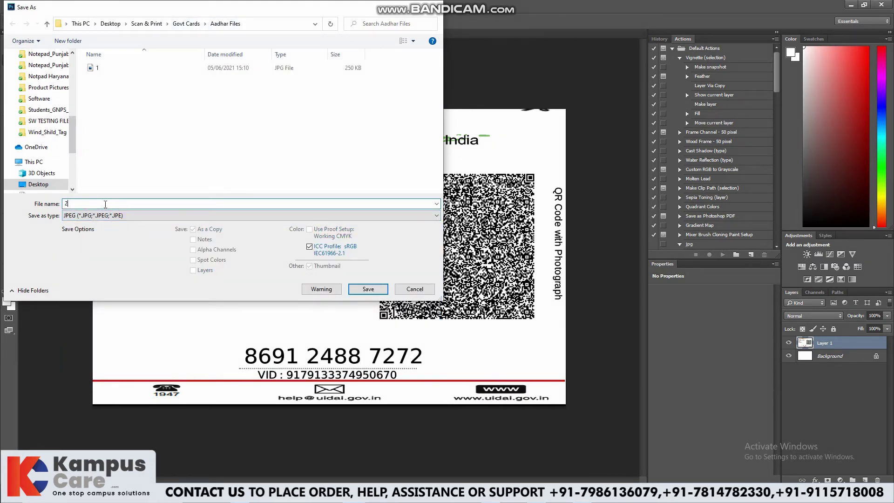
{"action": "key", "text": "Return"}
{"action": "left_click", "coordinate": [428, 106]}
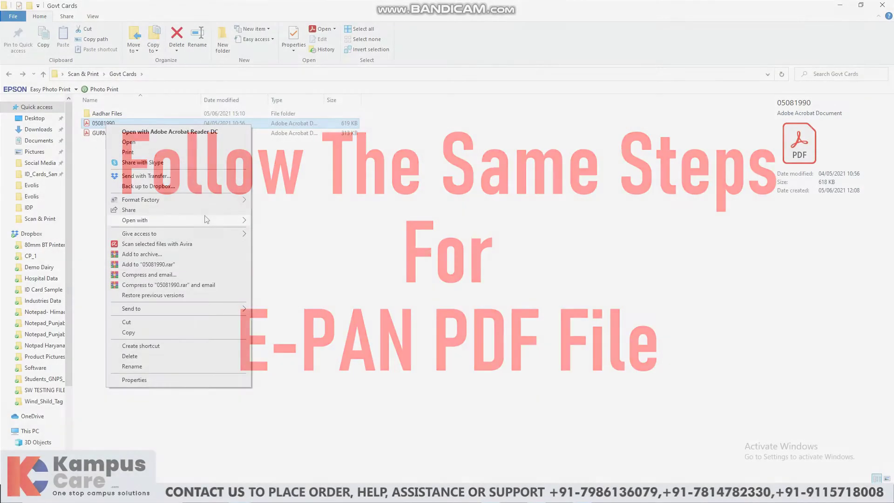
{"action": "left_click", "coordinate": [291, 231]}
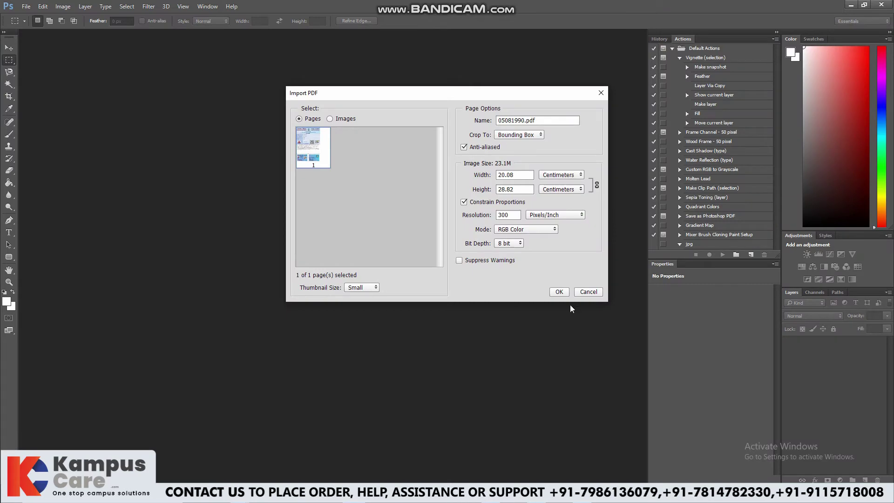
Step: Import the e-PAN PDF page and marquee the front PAN card at the page bottom
{"action": "left_click", "coordinate": [561, 293]}
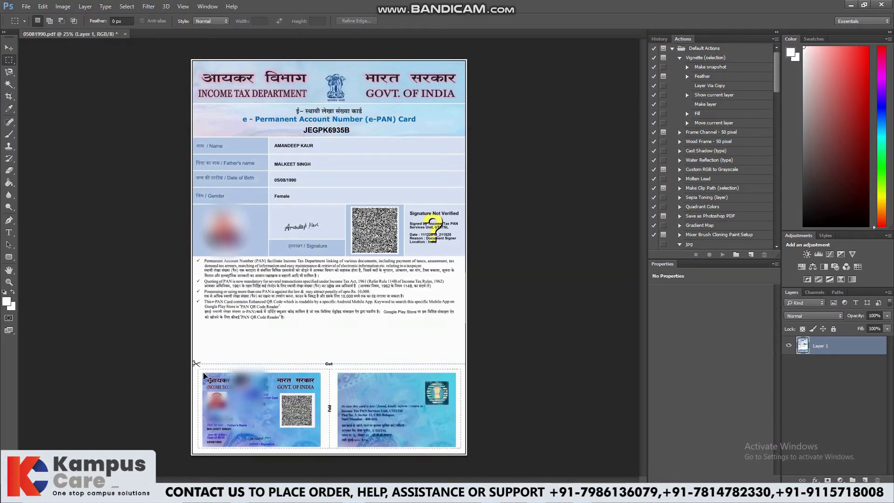
{"action": "key", "text": "ctrl+plus"}
{"action": "left_click_drag", "start_coordinate": [206, 425], "coordinate": [255, 196]}
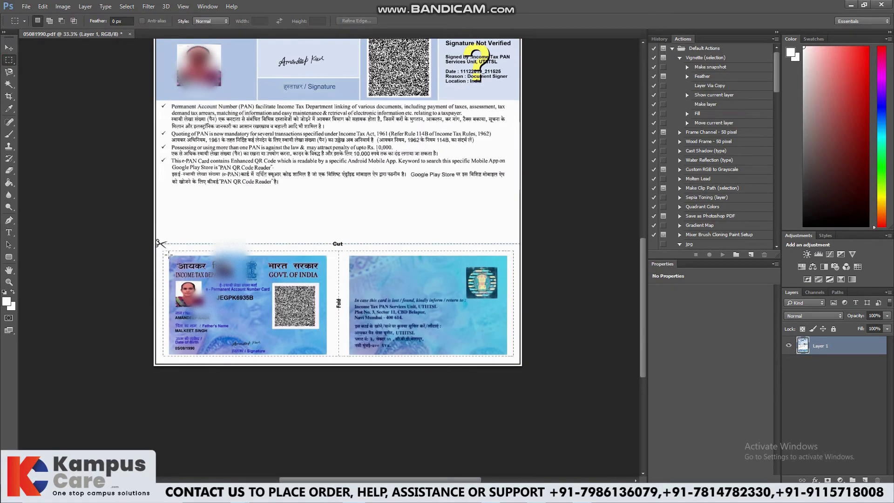
{"action": "left_click_drag", "start_coordinate": [168, 253], "coordinate": [327, 355]}
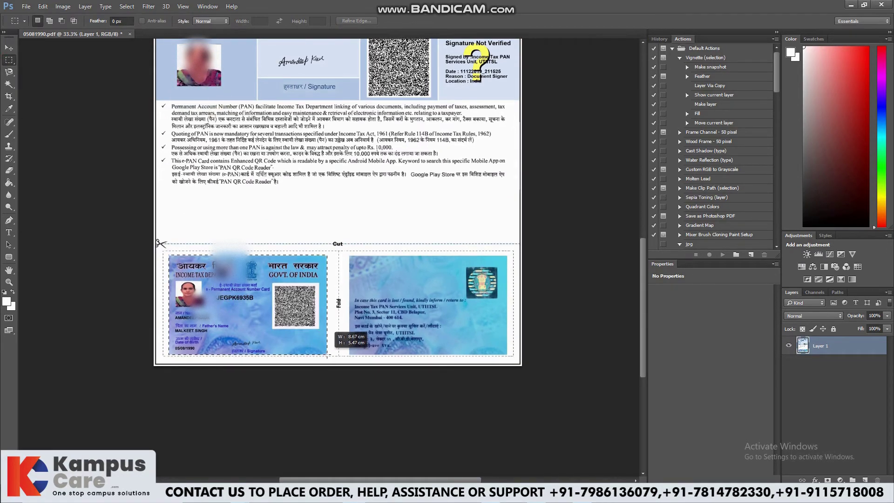
Step: Create a blank 86 × 54 mm, 300 ppi card document
{"action": "key", "text": "ctrl+n"}
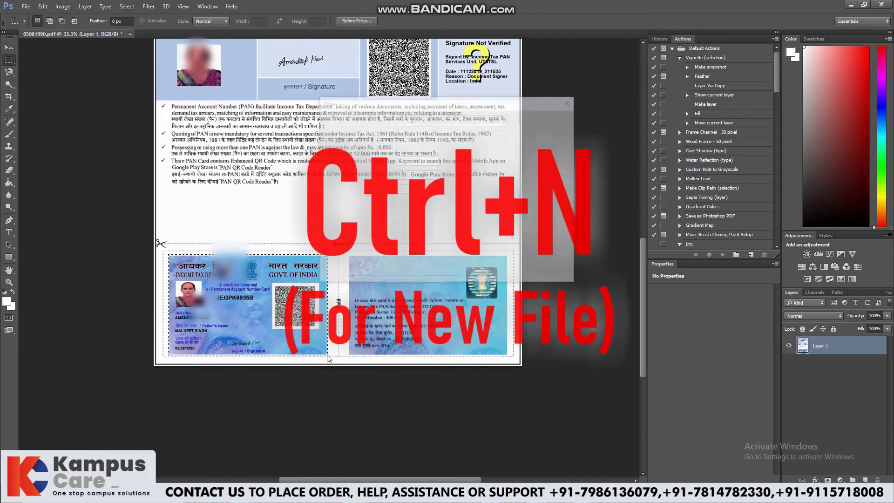
{"action": "left_click", "coordinate": [431, 162]}
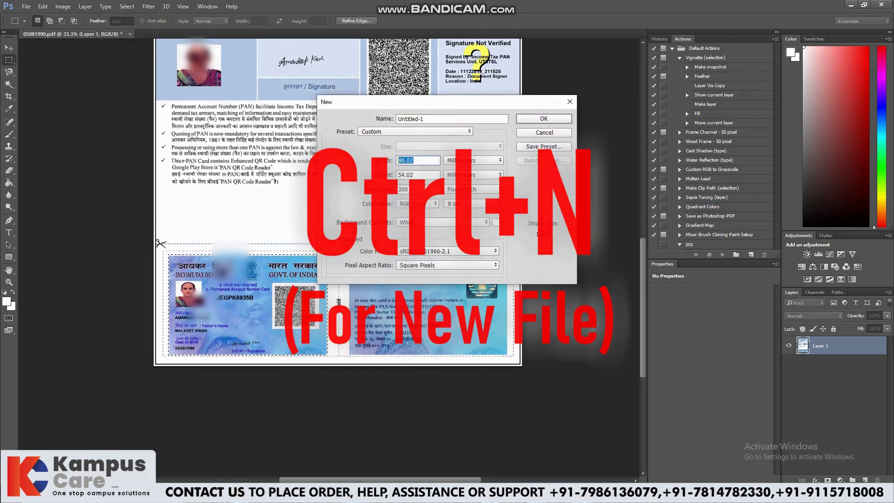
{"action": "key", "text": "BackSpace"}
{"action": "key", "text": "BackSpace"}
{"action": "key", "text": "BackSpace"}
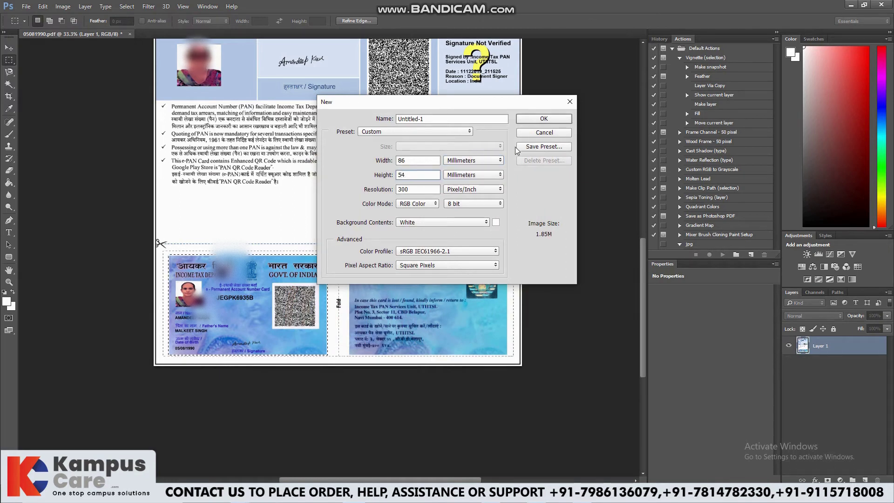
{"action": "left_click", "coordinate": [540, 118]}
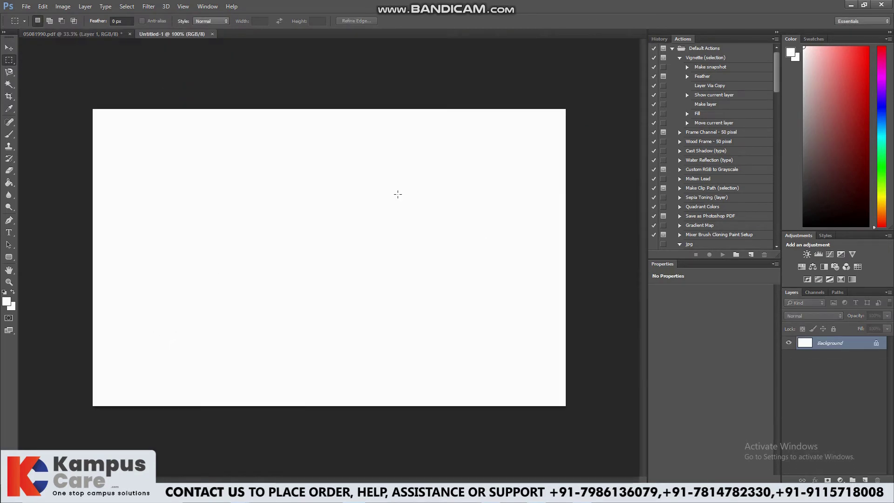
Step: Paste the PAN card front into Untitled-1 and begin scaling it to the canvas
{"action": "left_click", "coordinate": [111, 34]}
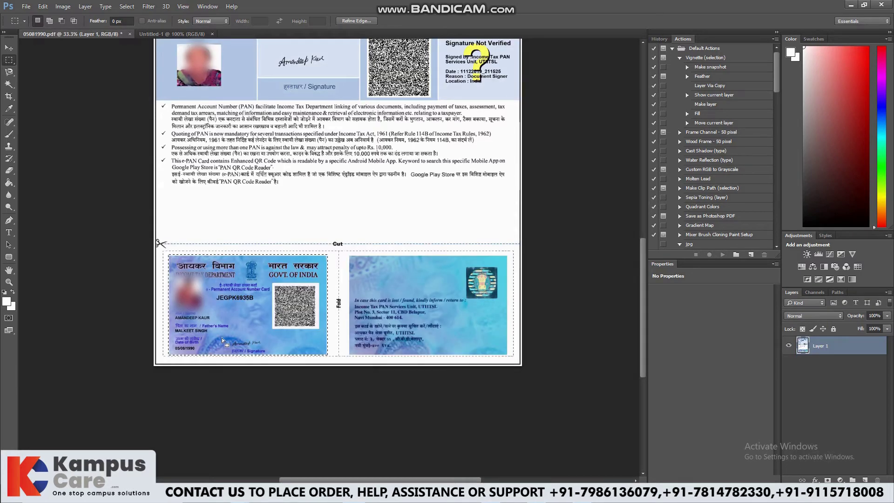
{"action": "left_click", "coordinate": [183, 34]}
{"action": "key", "text": "ctrl+v"}
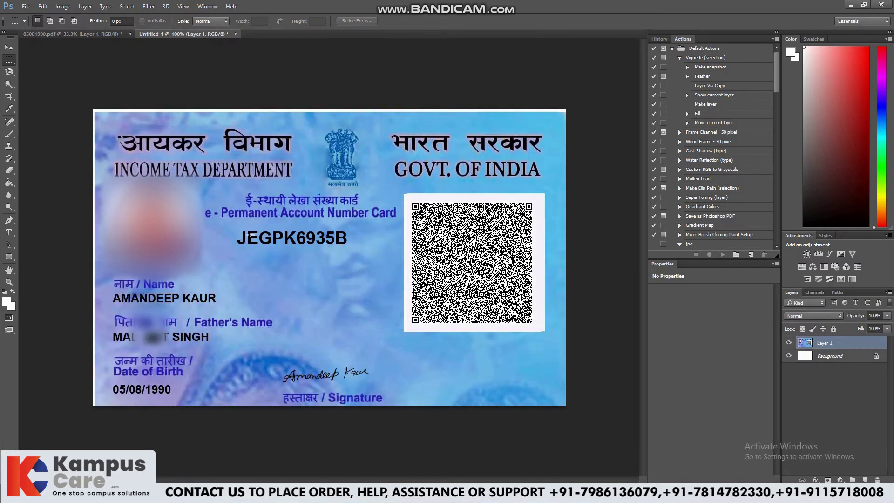
{"action": "key", "text": "ctrl+t"}
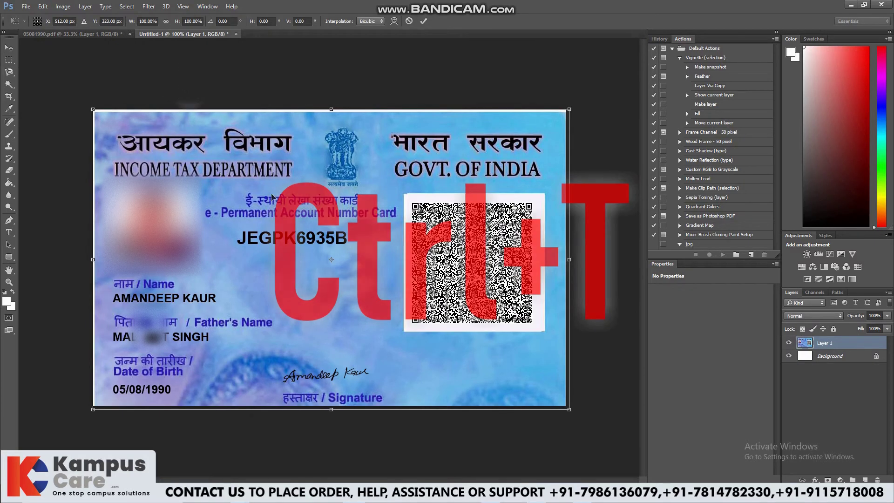
{"action": "key", "text": "Up"}
{"action": "key", "text": "Up"}
{"action": "key", "text": "Up"}
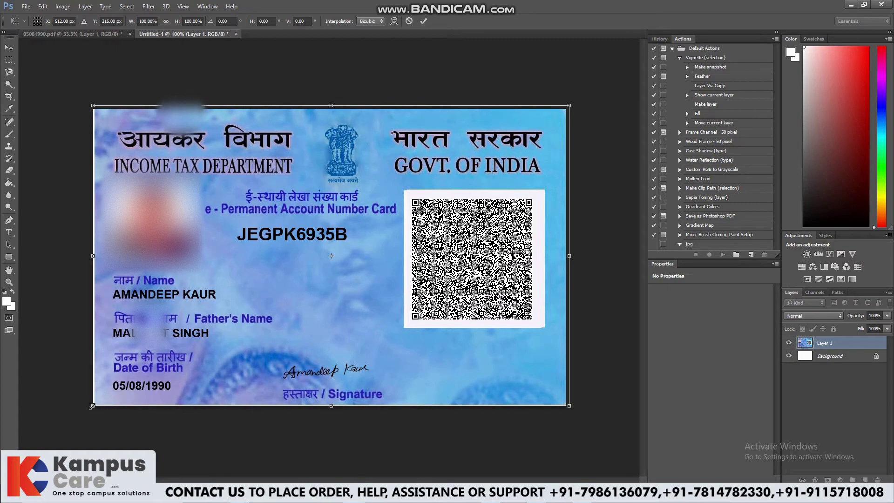
{"action": "left_click_drag", "start_coordinate": [93, 405], "coordinate": [91, 408]}
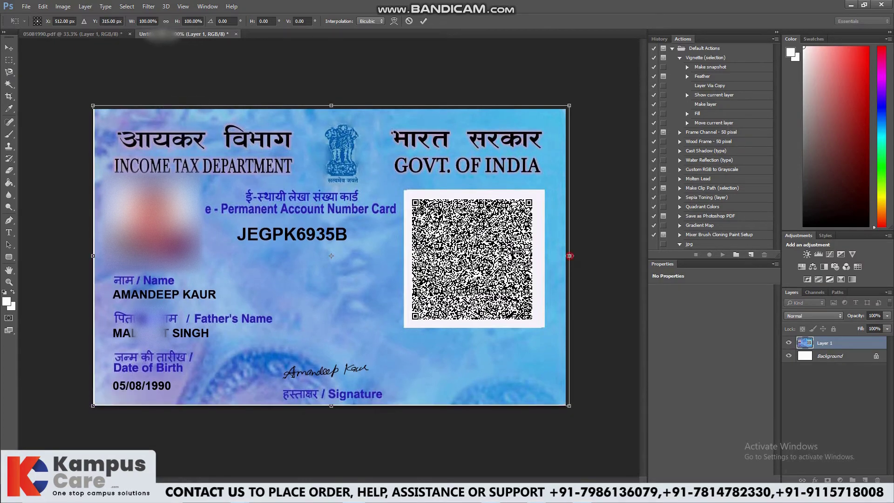
Step: Stretch the card to fill the canvas, view it at 100%, then return to the PDF
{"action": "scroll", "coordinate": [569, 256], "scroll_direction": "up", "scroll_amount": 1}
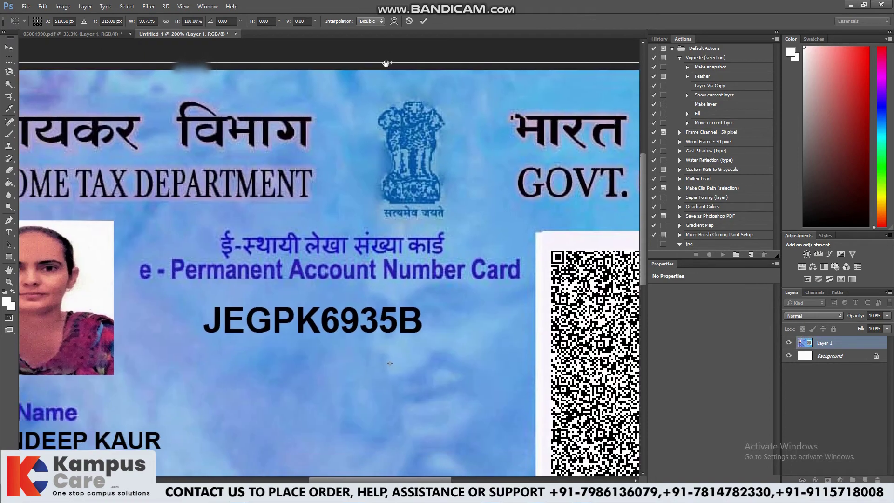
{"action": "left_click_drag", "start_coordinate": [388, 68], "coordinate": [389, 64]}
{"action": "scroll", "coordinate": [389, 64], "scroll_direction": "left", "scroll_amount": 3}
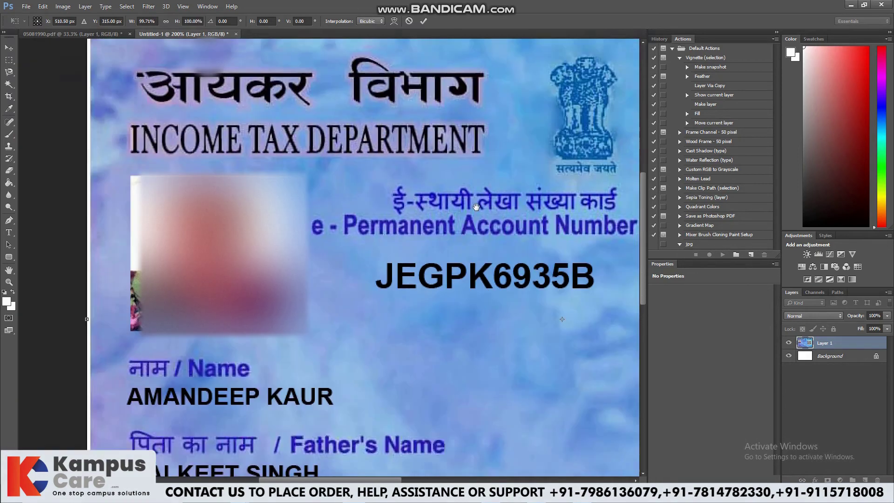
{"action": "scroll", "coordinate": [465, 233], "scroll_direction": "down", "scroll_amount": 5}
{"action": "left_click_drag", "start_coordinate": [548, 308], "coordinate": [549, 312]}
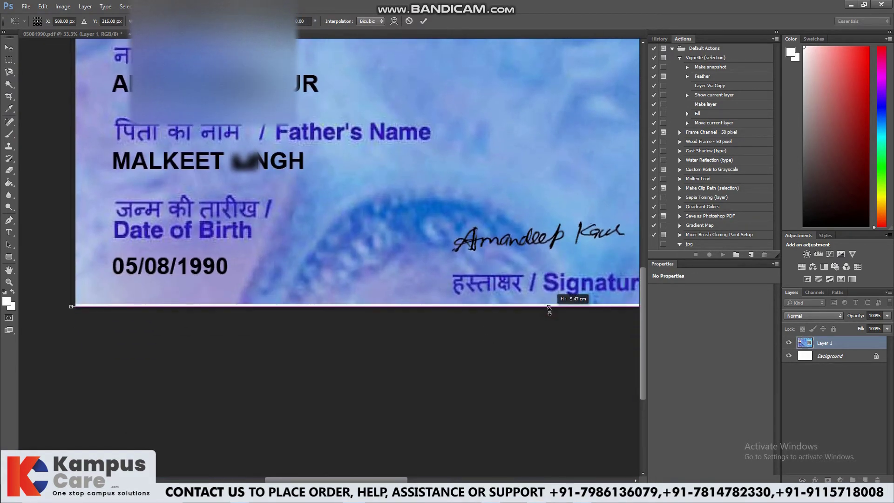
{"action": "key", "text": "Return"}
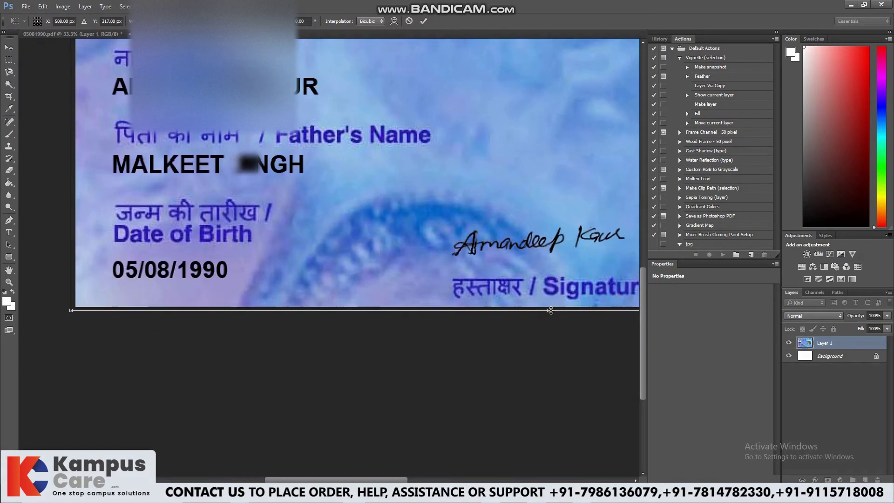
{"action": "key", "text": "m"}
{"action": "key", "text": "ctrl+1"}
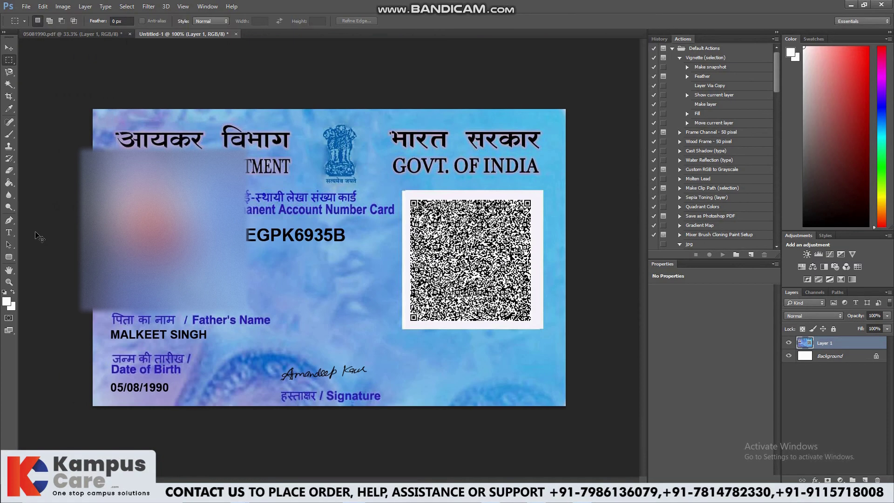
{"action": "key", "text": "ctrl+Tab"}
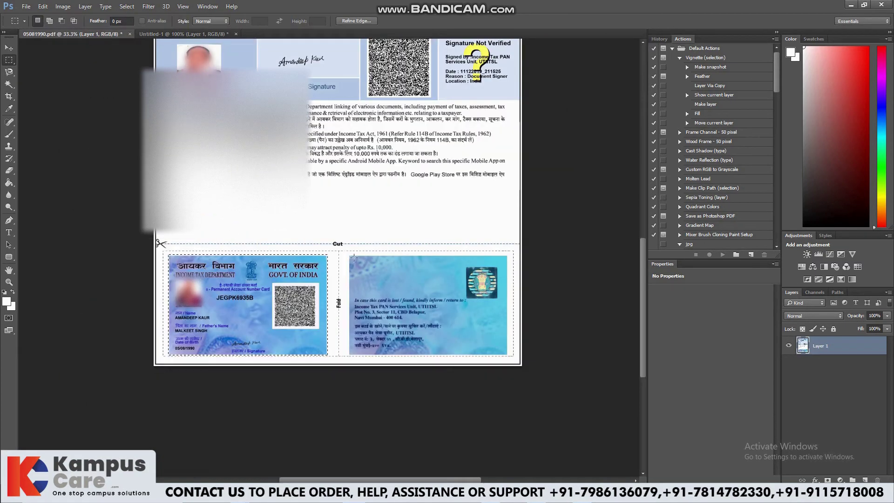
Step: Select the PAN card back on the PDF page and create a new 86 × 54 mm document
{"action": "left_click_drag", "start_coordinate": [350, 255], "coordinate": [497, 354]}
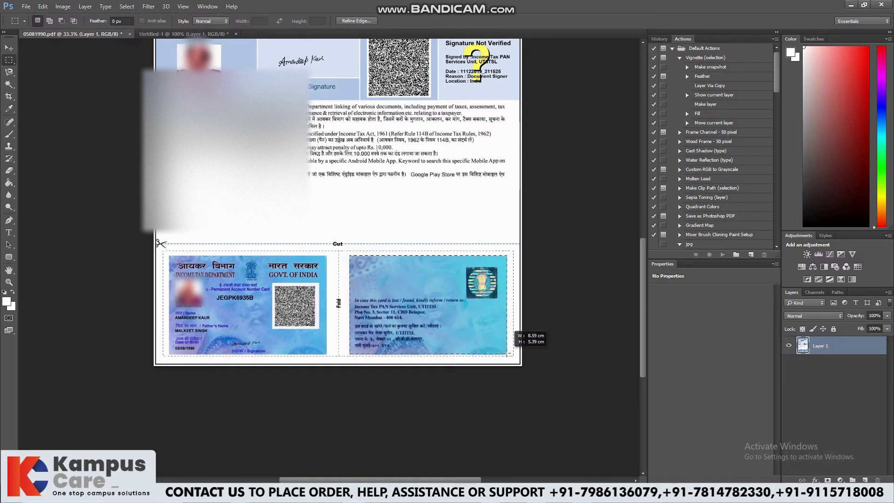
{"action": "key", "text": "ctrl+n"}
{"action": "left_click", "coordinate": [474, 160]}
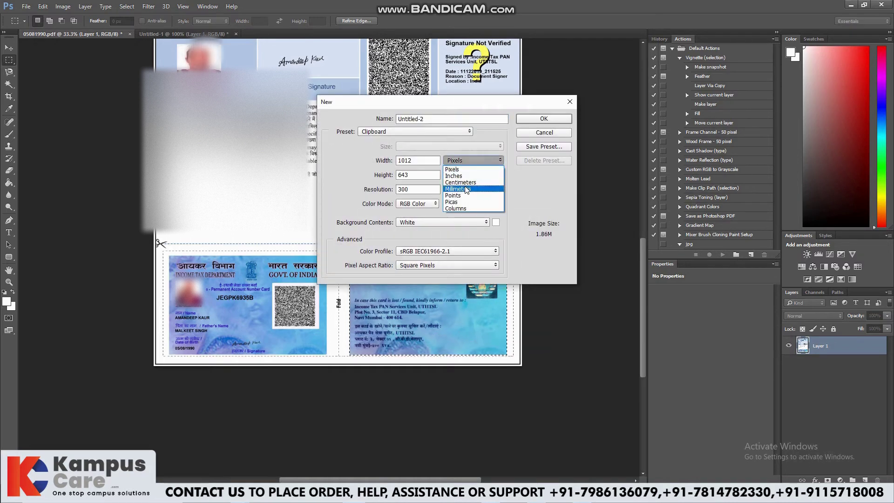
{"action": "left_click", "coordinate": [461, 182]}
{"action": "type", "text": "86"}
{"action": "key", "text": "Tab"}
{"action": "type", "text": "54"}
{"action": "left_click", "coordinate": [531, 118]}
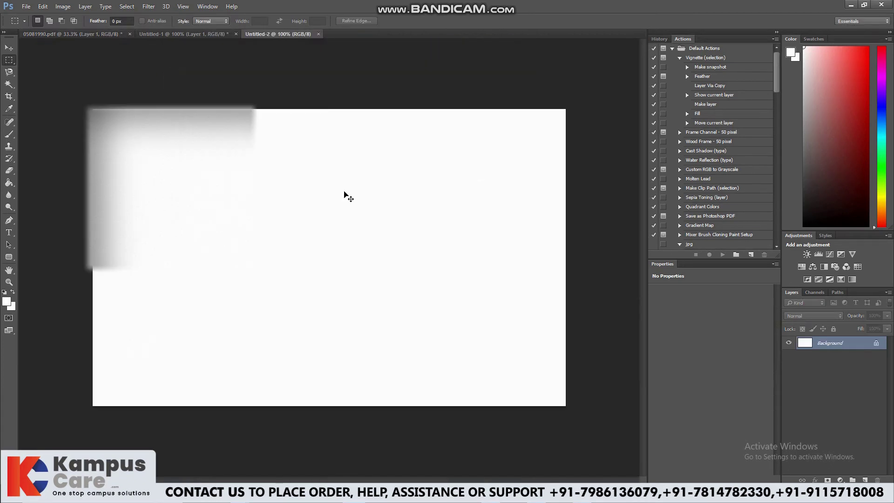
Step: Paste the card back into Untitled-2 and stretch it to fill the canvas
{"action": "key", "text": "ctrl+v"}
{"action": "key", "text": "ctrl+t"}
{"action": "left_click_drag", "start_coordinate": [324, 123], "coordinate": [323, 123]}
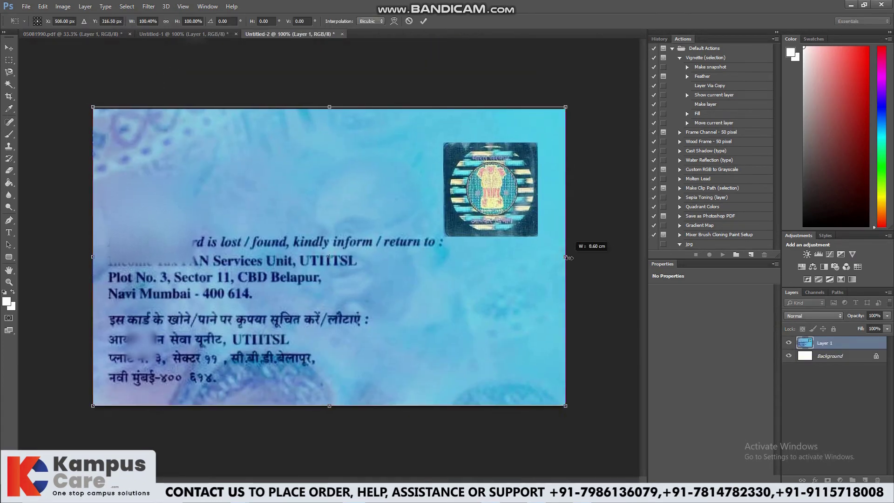
{"action": "left_click_drag", "start_coordinate": [330, 406], "coordinate": [330, 411]}
{"action": "key", "text": "Return"}
{"action": "key", "text": "m"}
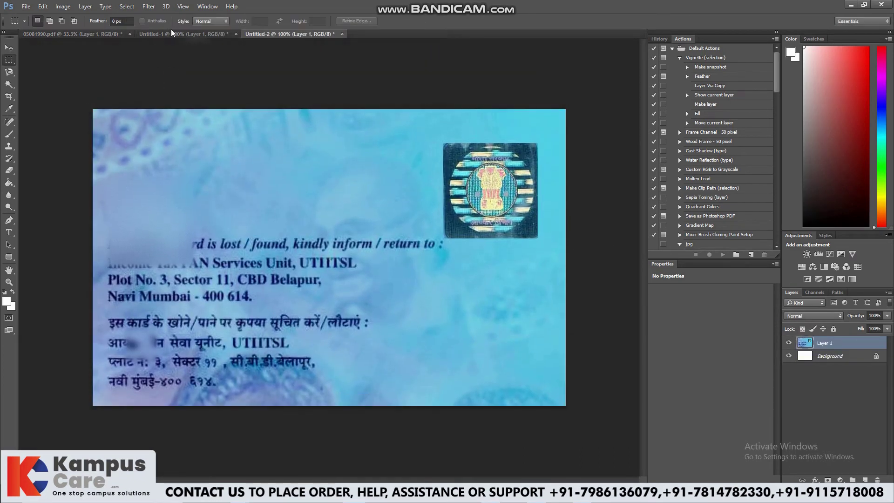
{"action": "left_click", "coordinate": [173, 33]}
{"action": "left_click", "coordinate": [25, 6]}
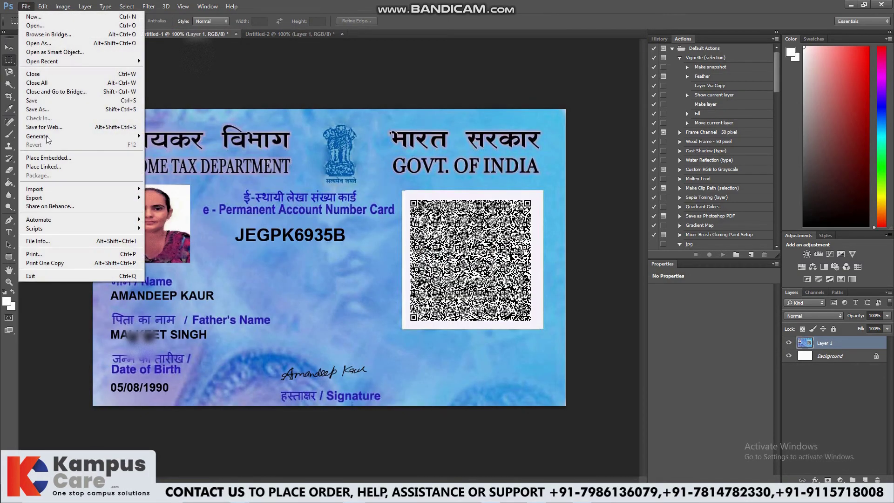
Step: Save the PAN front as a maximum-quality JPEG '1' in a new PAN Card folder
{"action": "left_click", "coordinate": [51, 110]}
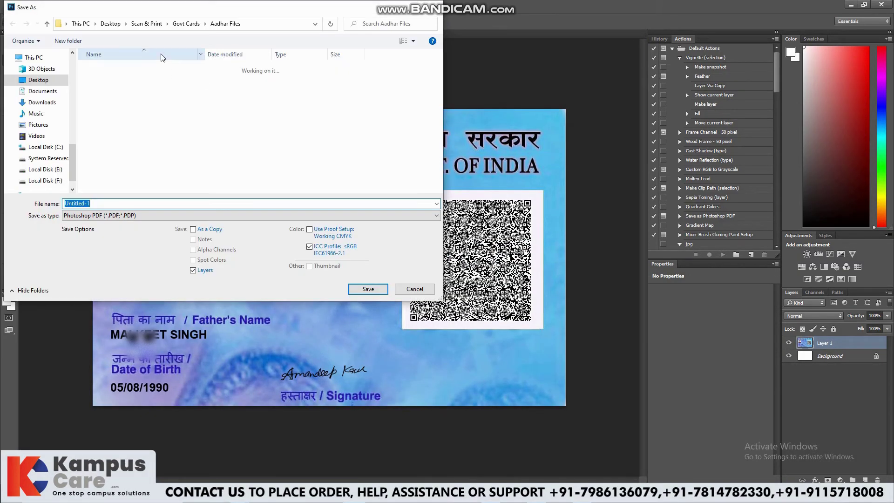
{"action": "left_click", "coordinate": [69, 41]}
{"action": "type", "text": "PAN Card"}
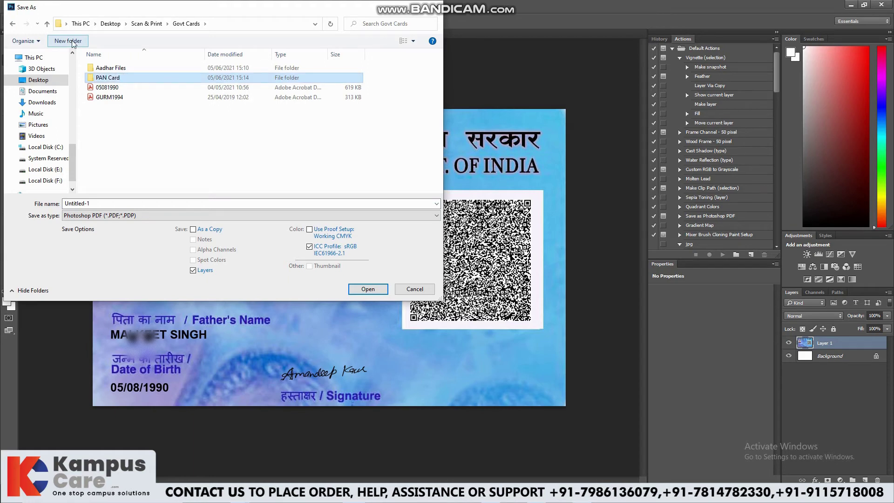
{"action": "key", "text": "Return"}
{"action": "left_click", "coordinate": [145, 215]}
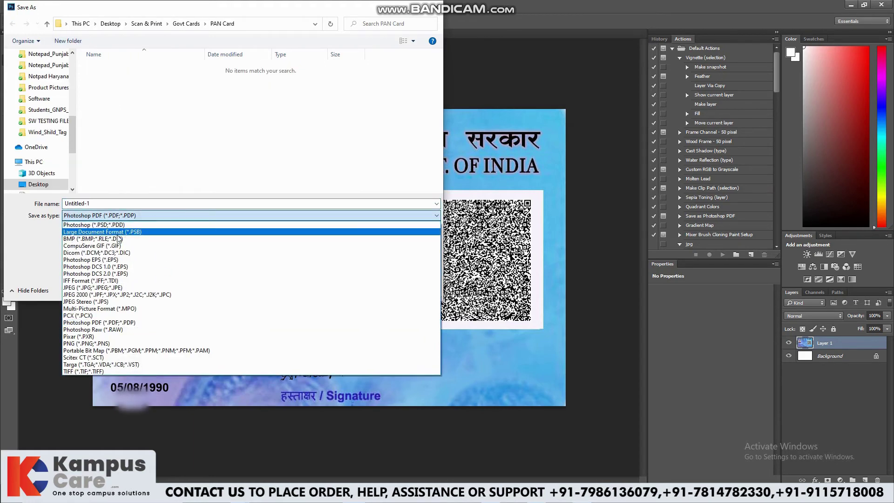
{"action": "left_click", "coordinate": [93, 287]}
{"action": "left_click", "coordinate": [368, 287]}
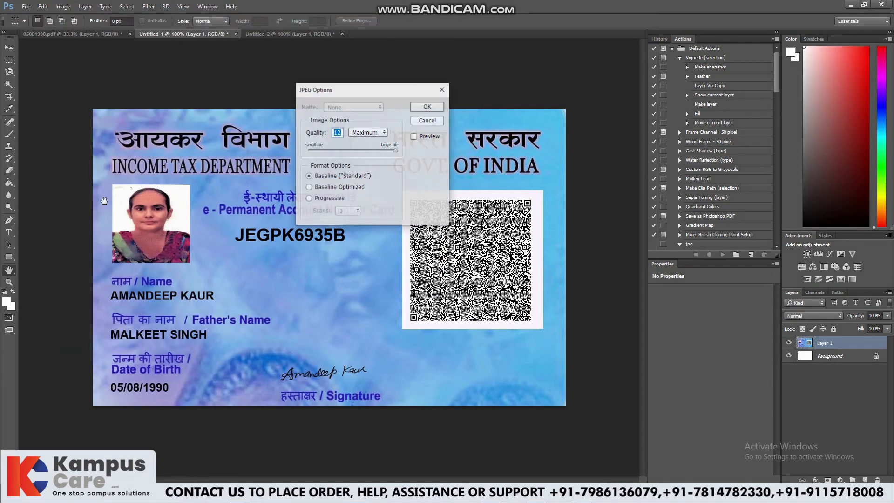
{"action": "left_click", "coordinate": [424, 106]}
Step: Save the PAN back as a maximum-quality JPEG '2' in the PAN Card folder
{"action": "left_click", "coordinate": [289, 34]}
{"action": "left_click", "coordinate": [26, 7]}
{"action": "left_click", "coordinate": [38, 109]}
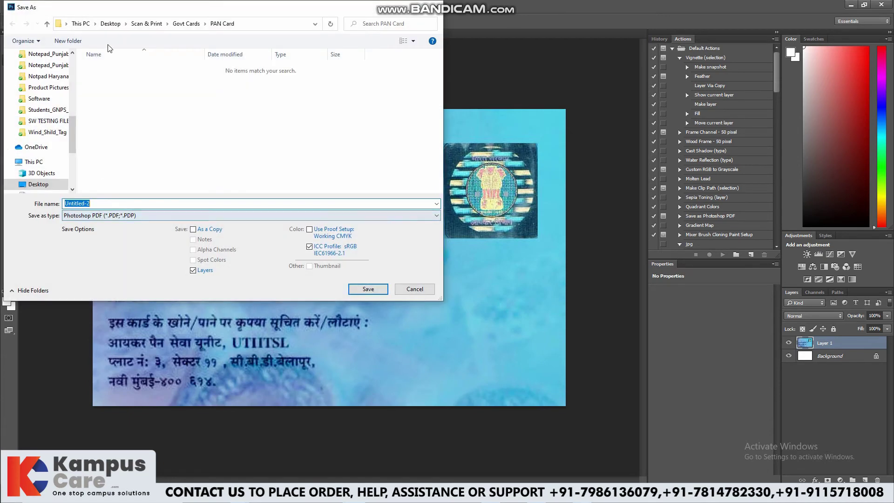
{"action": "type", "text": "2"}
{"action": "left_click", "coordinate": [140, 215]}
{"action": "left_click", "coordinate": [93, 287]}
{"action": "left_click", "coordinate": [367, 287]}
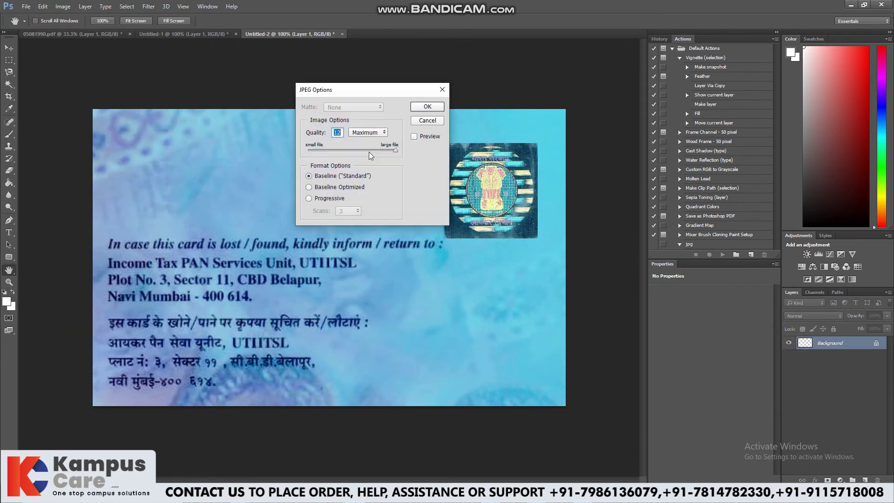
{"action": "left_click", "coordinate": [424, 105]}
{"action": "left_click", "coordinate": [850, 4]}
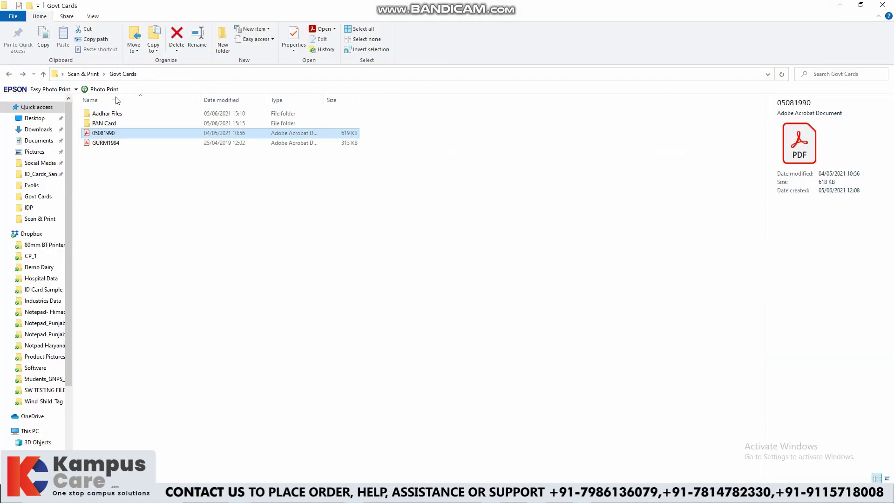
Step: Open PAN Card image 1 in Photos to check the front, then close it
{"action": "double_click", "coordinate": [103, 123]}
{"action": "double_click", "coordinate": [98, 134]}
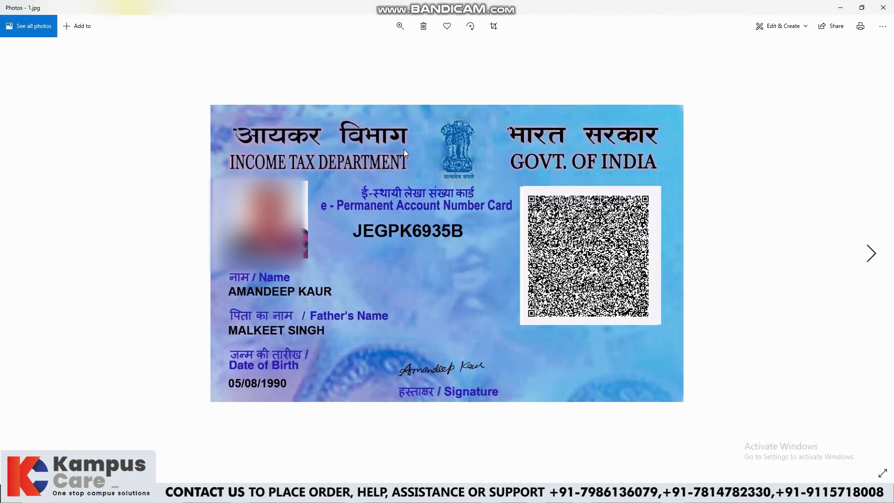
{"action": "scroll", "coordinate": [403, 152], "scroll_direction": "down", "scroll_amount": 1}
{"action": "scroll", "coordinate": [403, 151], "scroll_direction": "up", "scroll_amount": 1}
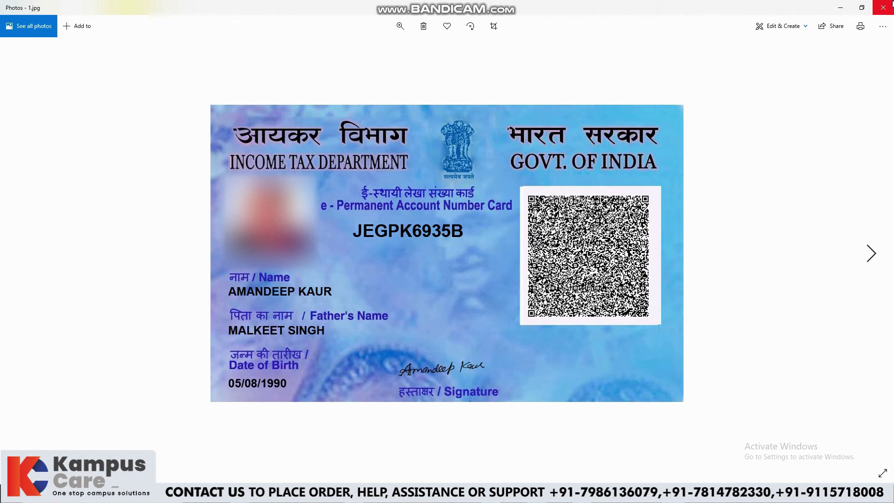
{"action": "left_click", "coordinate": [883, 7]}
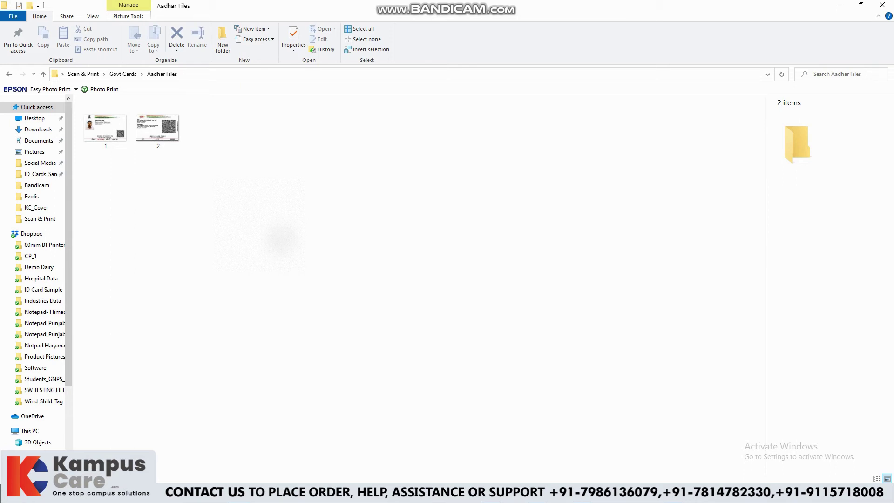
Step: Print Aadhaar images 1 and 2 on the Evolis Primacy printer at CR80 size
{"action": "left_click_drag", "start_coordinate": [289, 230], "coordinate": [107, 122]}
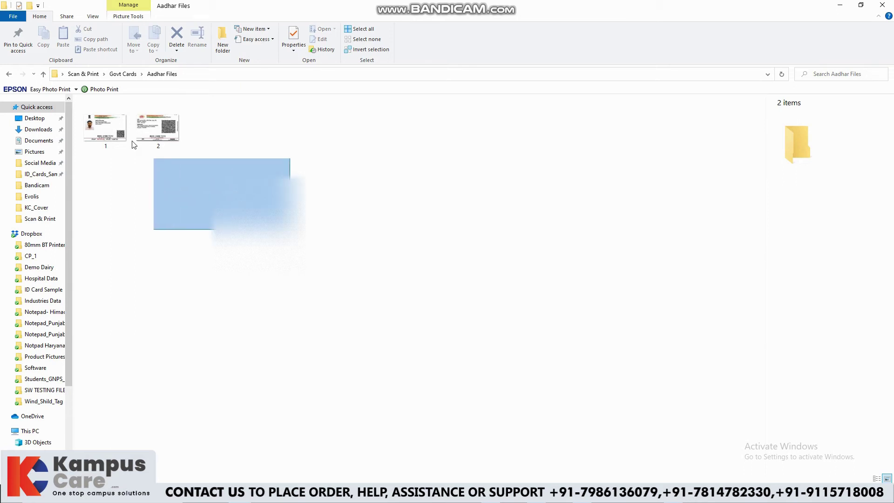
{"action": "right_click", "coordinate": [107, 122]}
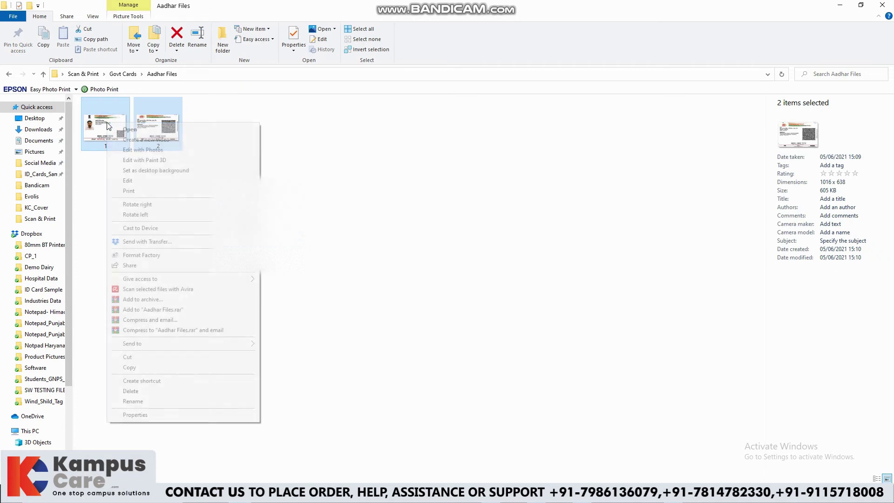
{"action": "left_click", "coordinate": [140, 190]}
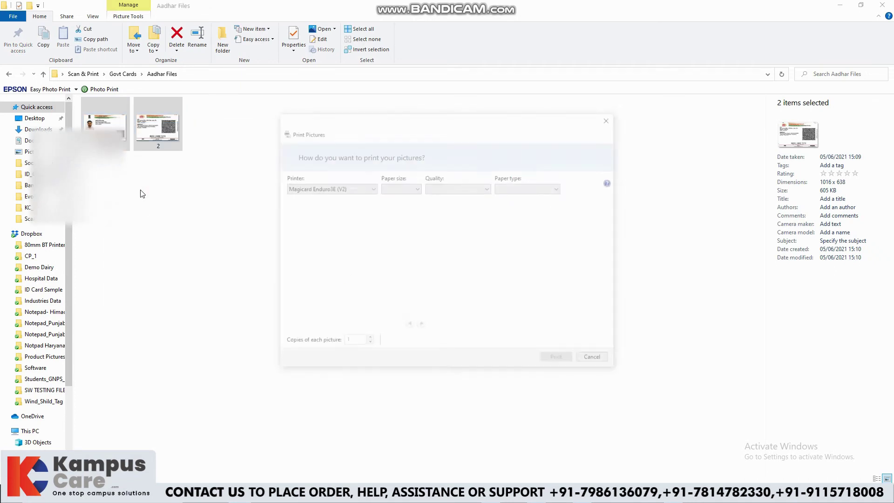
{"action": "left_click", "coordinate": [331, 189]}
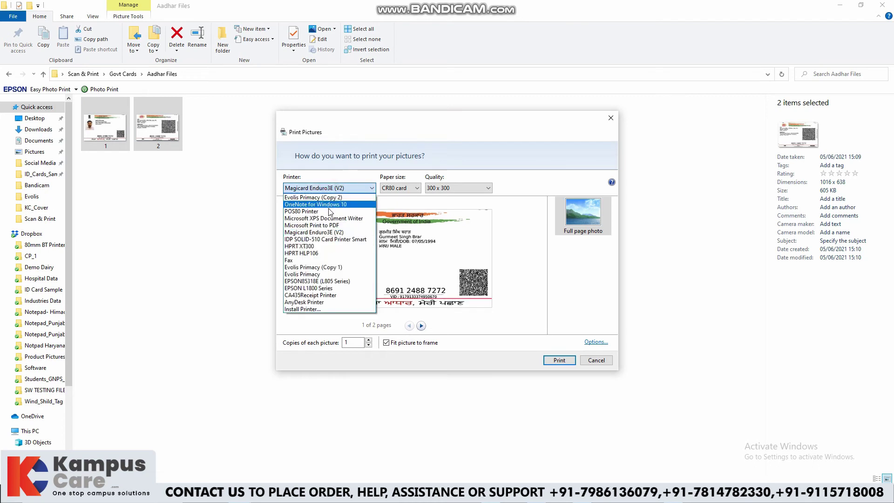
{"action": "left_click", "coordinate": [316, 274]}
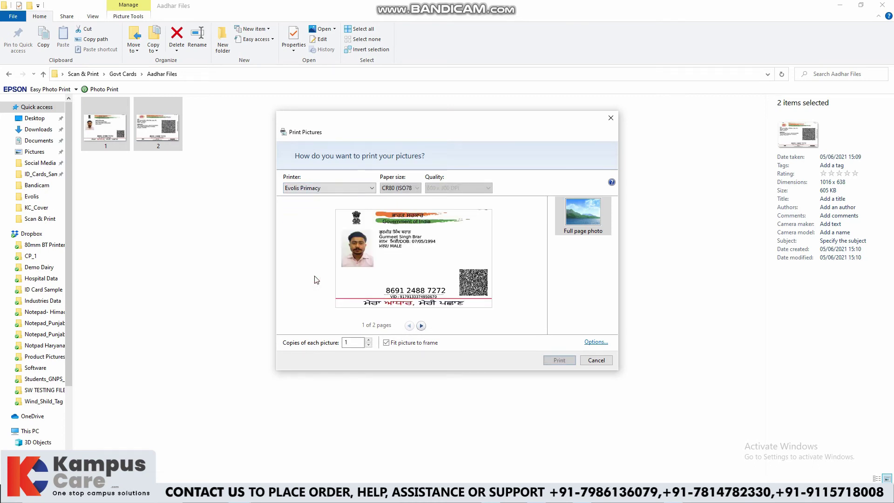
{"action": "left_click", "coordinate": [421, 326]}
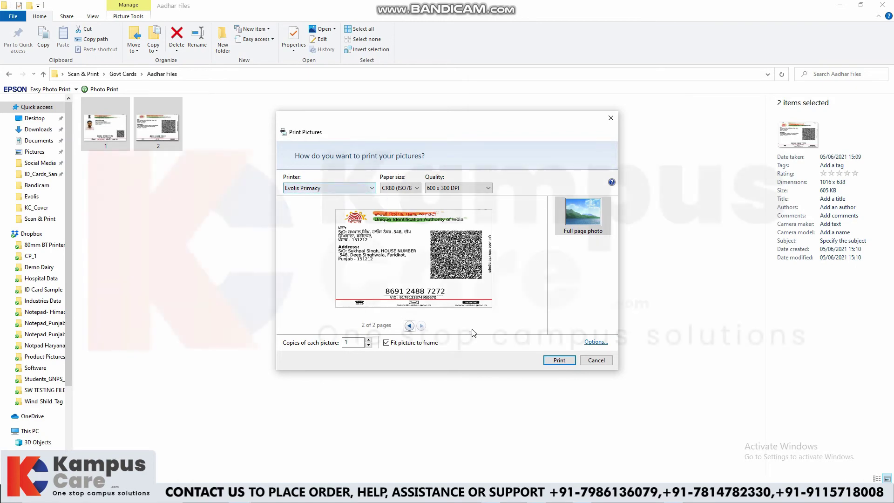
{"action": "left_click", "coordinate": [560, 364]}
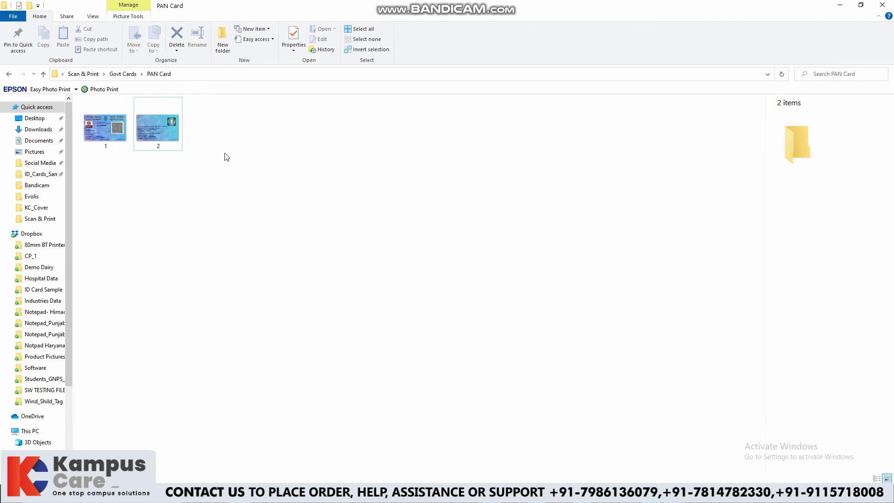
Step: Set up both PAN images for printing on the IDP SOLID-510 Card Printer Smart, previewing both pages
{"action": "left_click_drag", "start_coordinate": [292, 203], "coordinate": [110, 113]}
{"action": "right_click", "coordinate": [110, 133]}
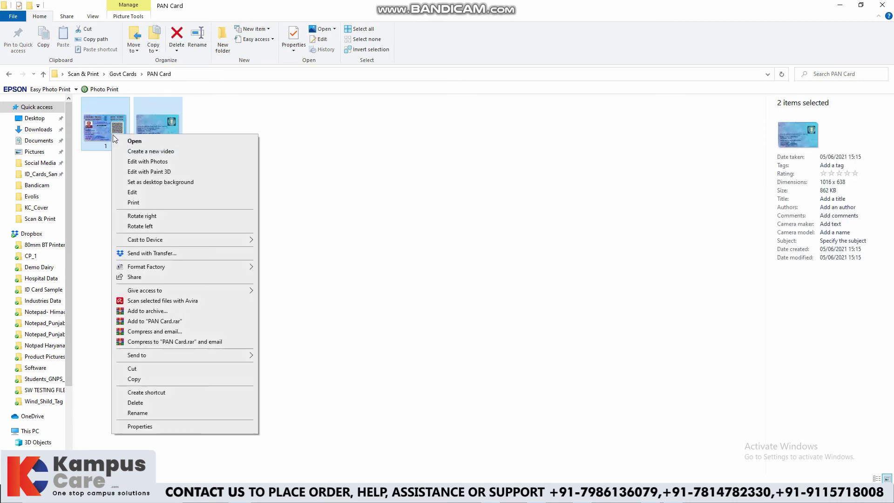
{"action": "left_click", "coordinate": [134, 202]}
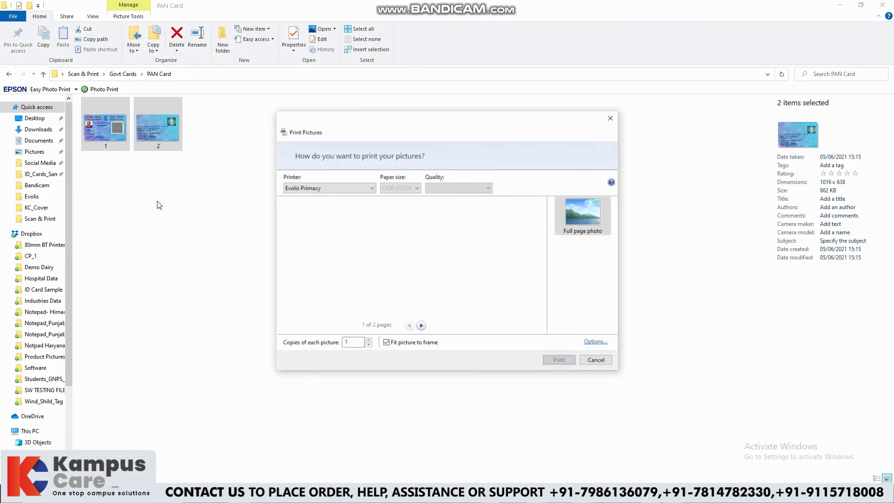
{"action": "left_click", "coordinate": [328, 188]}
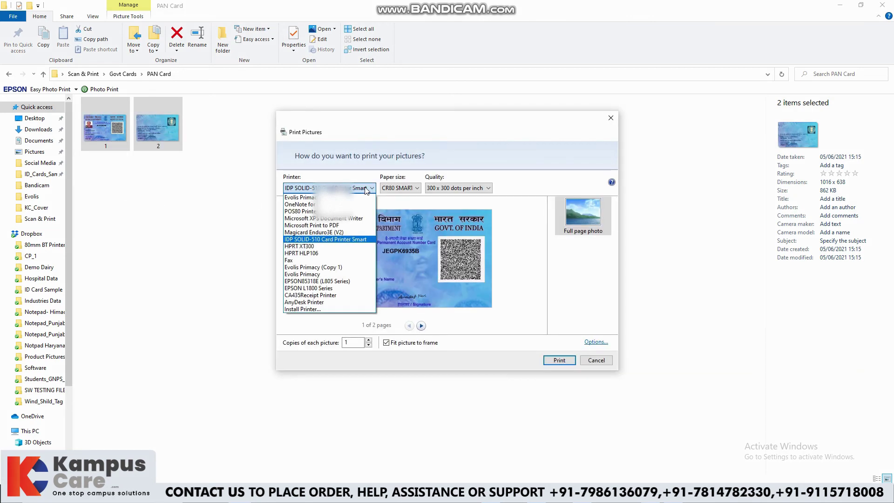
{"action": "left_click", "coordinate": [325, 240]}
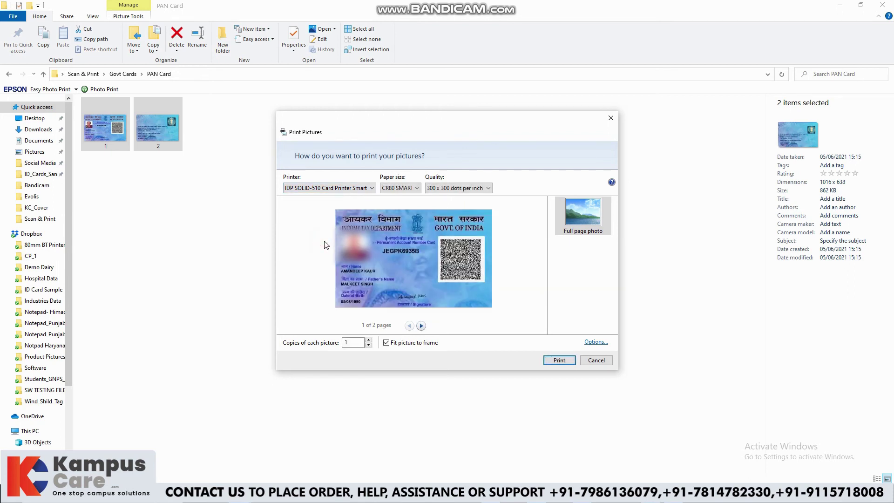
{"action": "left_click", "coordinate": [422, 325]}
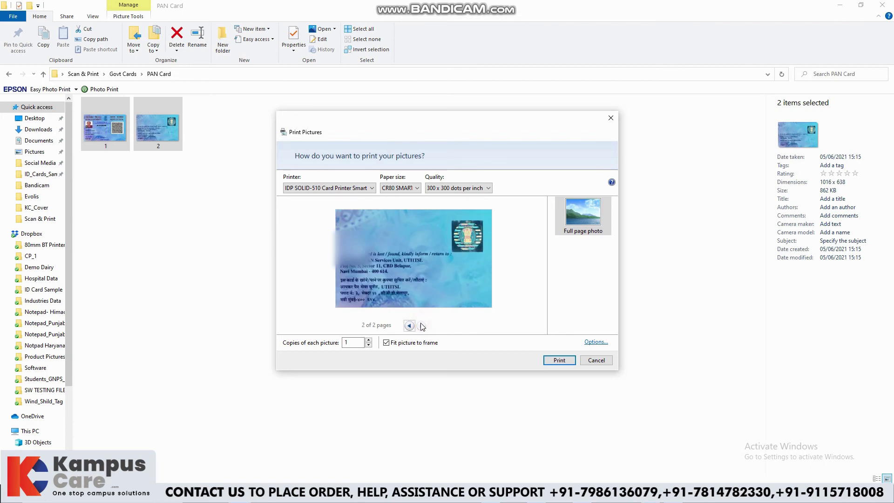
{"action": "left_click", "coordinate": [409, 326]}
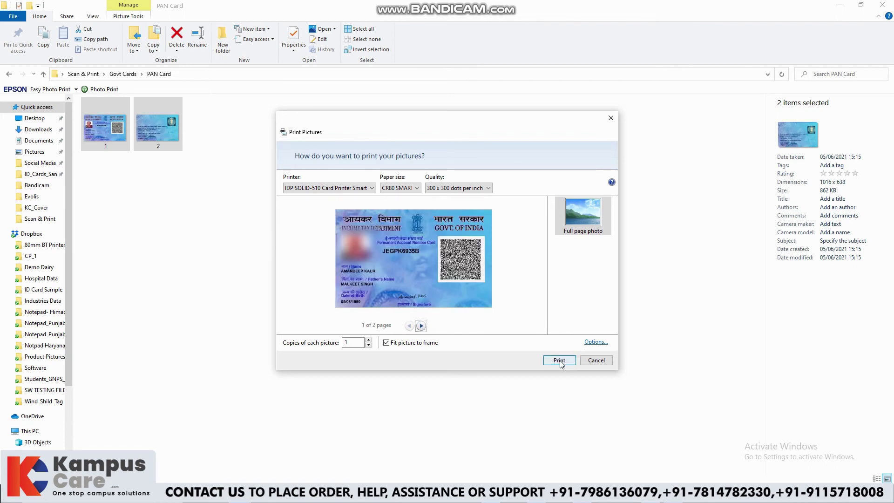